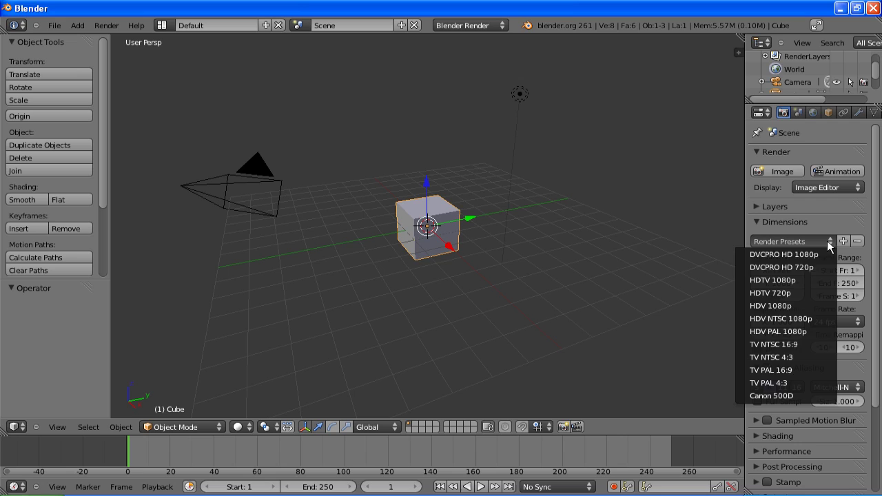
Step: Apply the Canon 500D preset and turn the area into a compositing node tree with Use Nodes on
click(762, 397)
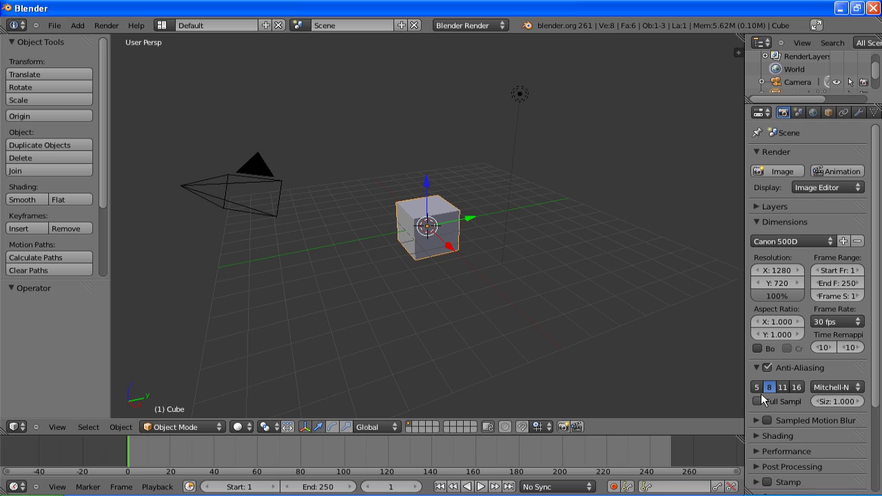
click(16, 428)
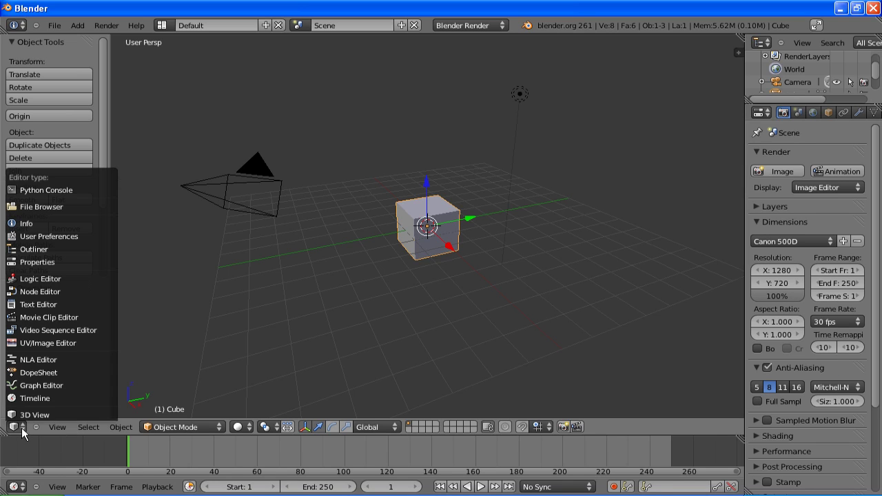
click(42, 293)
click(192, 427)
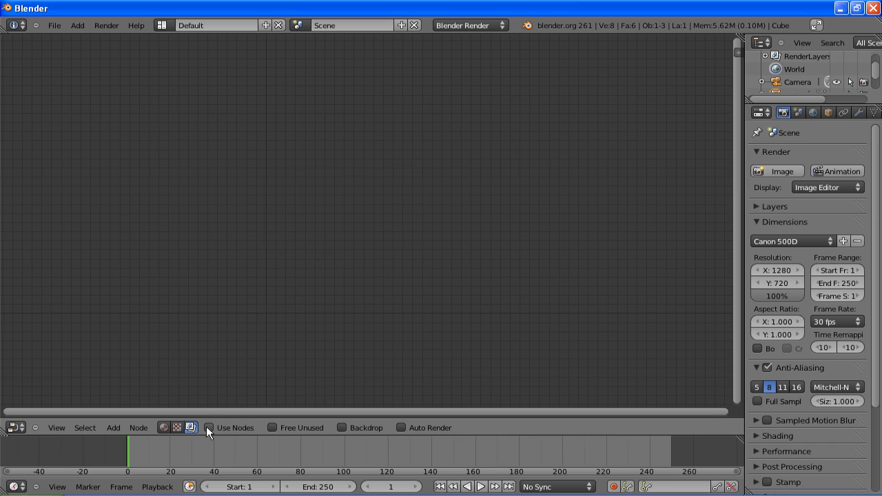
click(206, 427)
Step: Delete the default Render Layers node and add an Image input node
click(298, 200)
key(x)
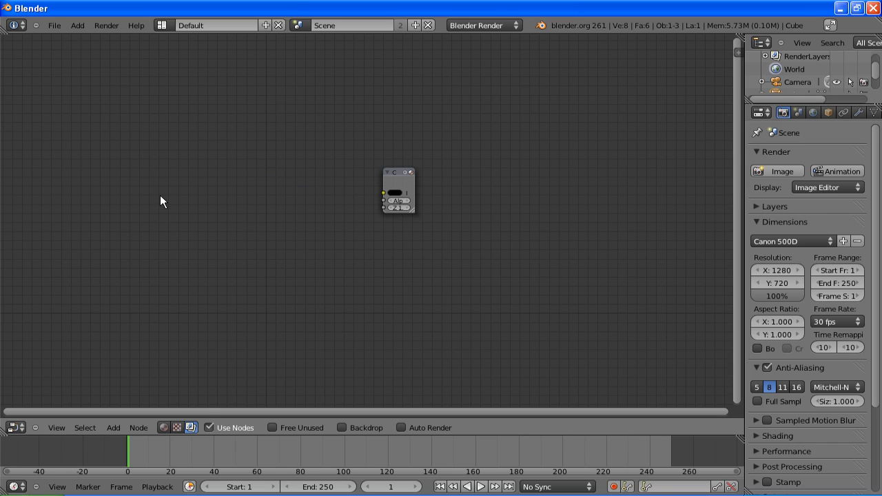
key(shift+a)
mouse_move(158, 197)
click(195, 208)
Step: Load MVI_2885.MOV from the Original Footage folder into the Image node
click(212, 238)
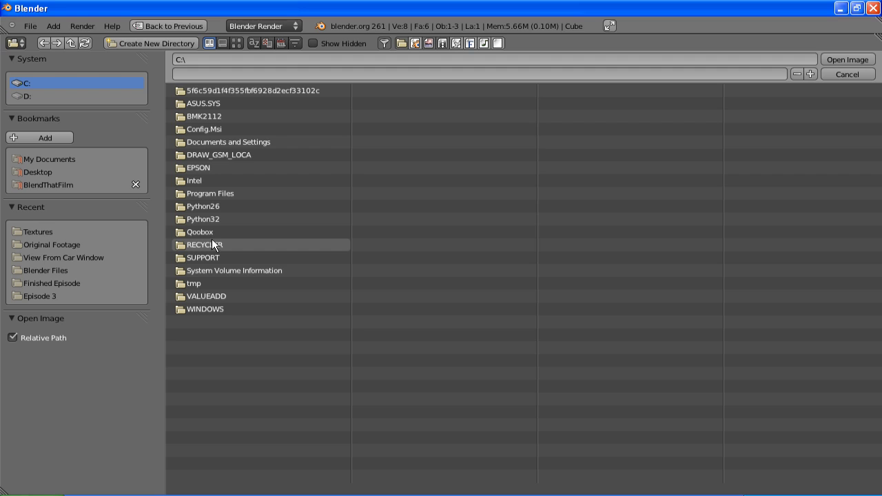
click(50, 245)
click(237, 43)
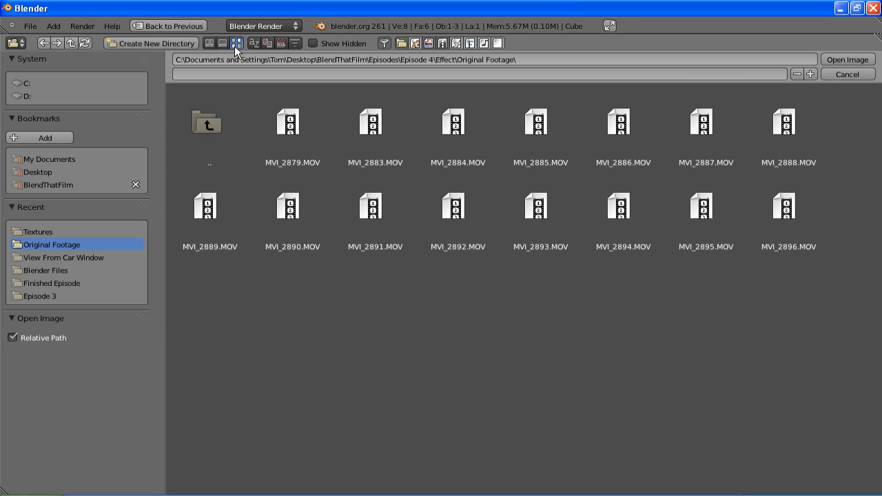
click(547, 128)
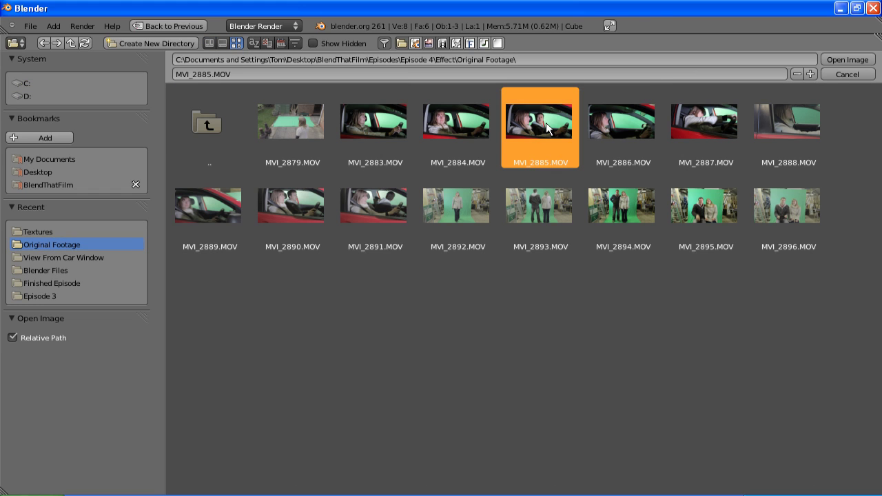
click(853, 62)
click(220, 266)
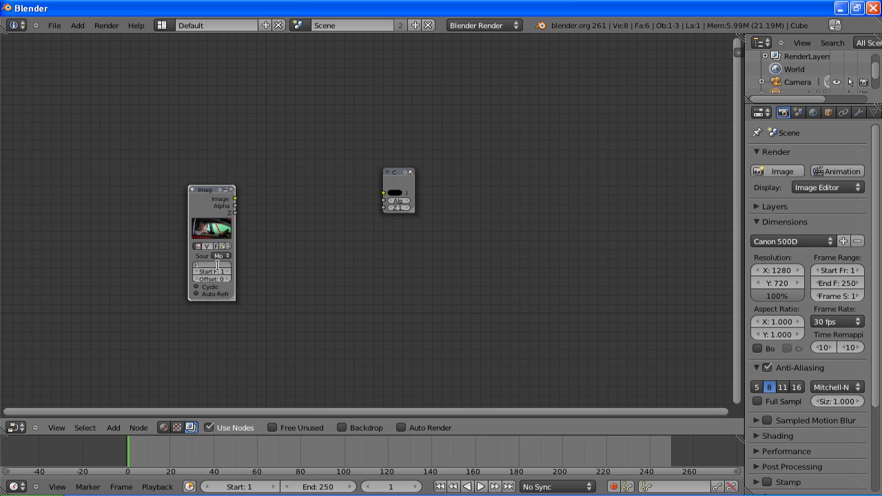
Step: Set the clip length to 2130 frames and wire the Image node into a new Viewer node
text(2130)
key(Return)
drag(207, 205, 122, 201)
key(shift+a)
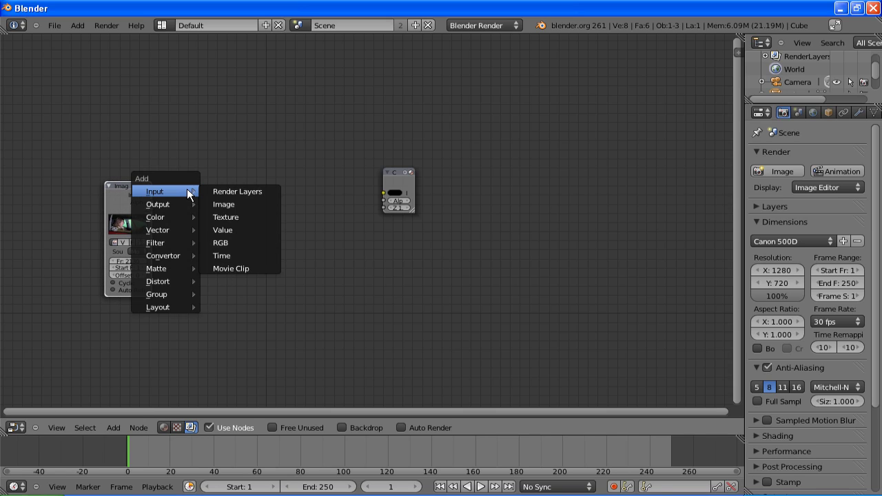
mouse_move(176, 204)
click(228, 214)
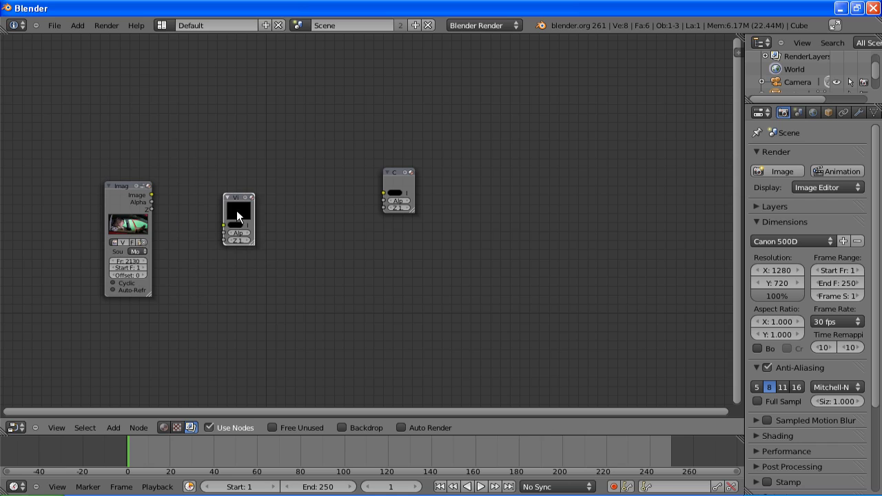
drag(237, 210, 271, 122)
drag(151, 195, 260, 132)
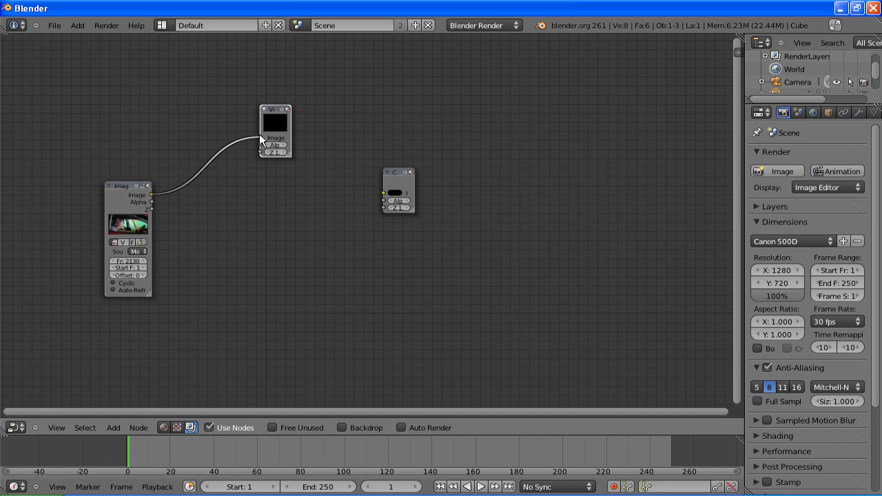
Step: Split off an upper Image Editor area that displays the Viewer Node image
drag(16, 426, 18, 226)
click(21, 228)
click(38, 312)
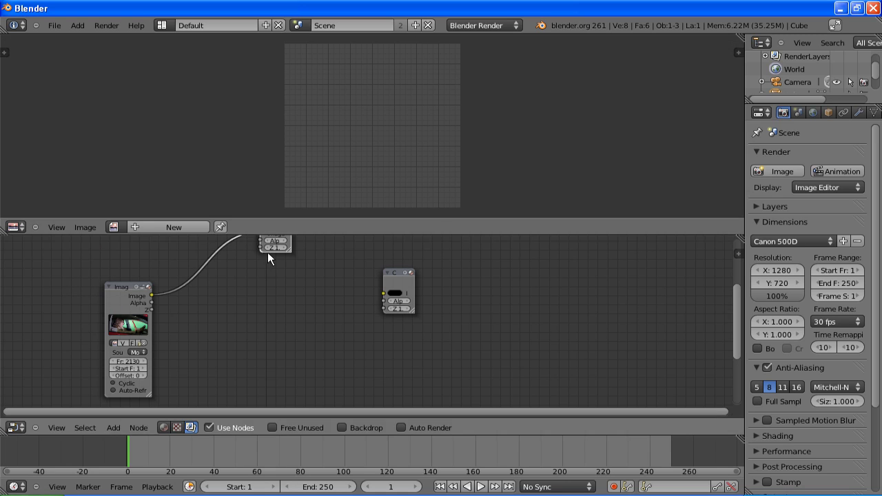
middle_drag(273, 253, 160, 358)
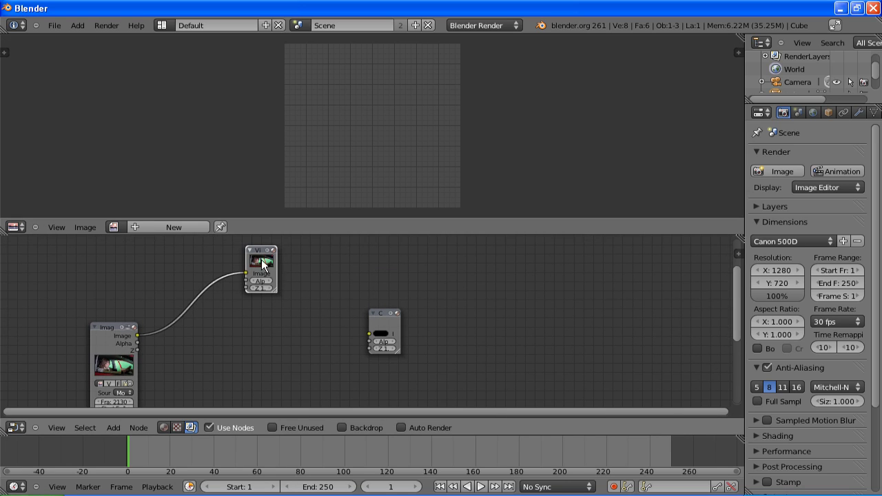
click(114, 227)
click(141, 260)
scroll(358, 148, down, 4)
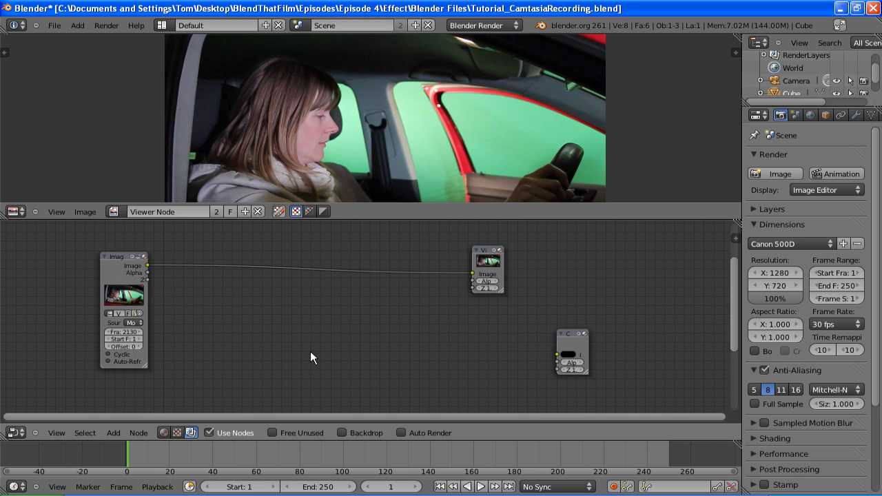
Step: Set the scene end frame to 2130 and jump to frame 820
click(318, 486)
text(2130)
key(Return)
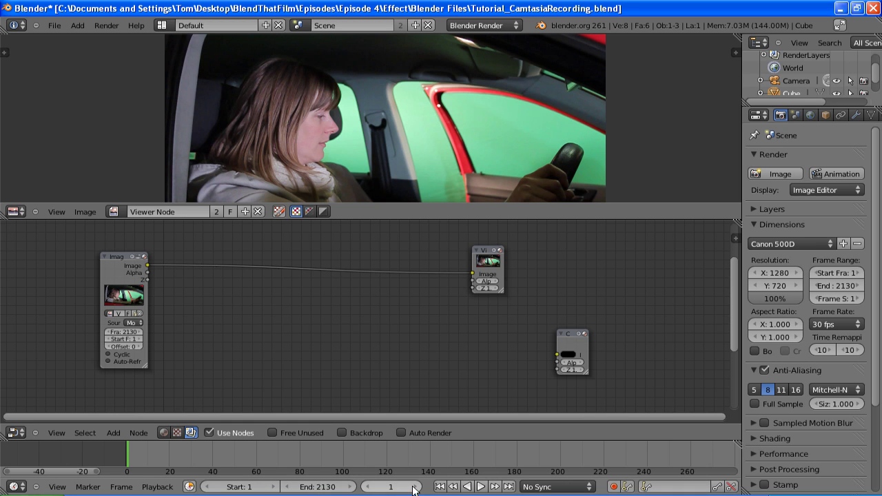
click(391, 486)
text(820)
key(Return)
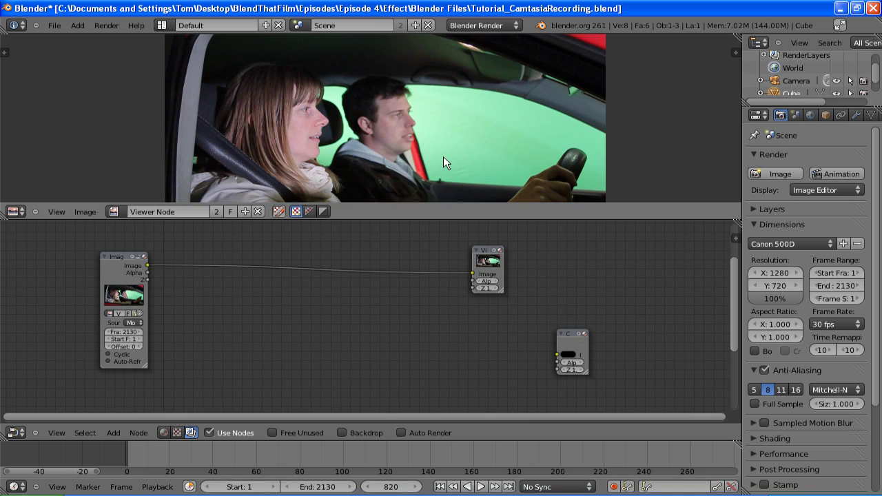
key(shift+a)
Step: Insert a Channel Key node between the Image and Viewer, previewing with transparency
mouse_move(289, 338)
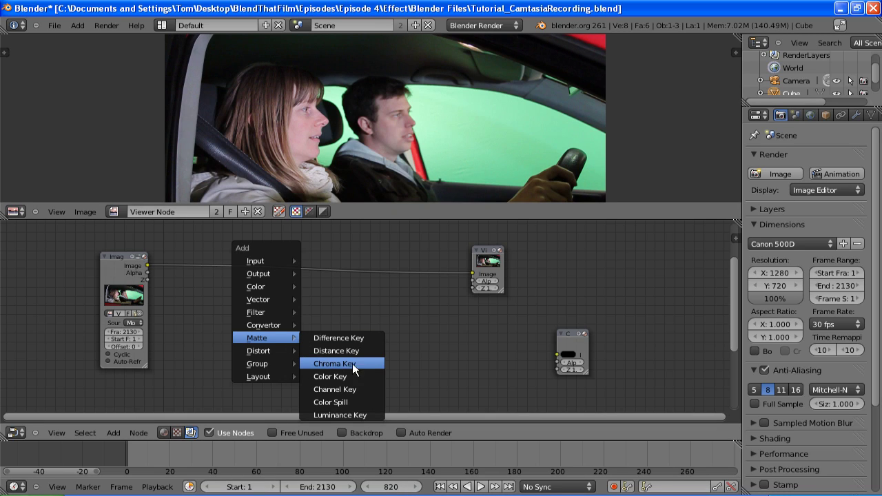
click(328, 390)
click(227, 286)
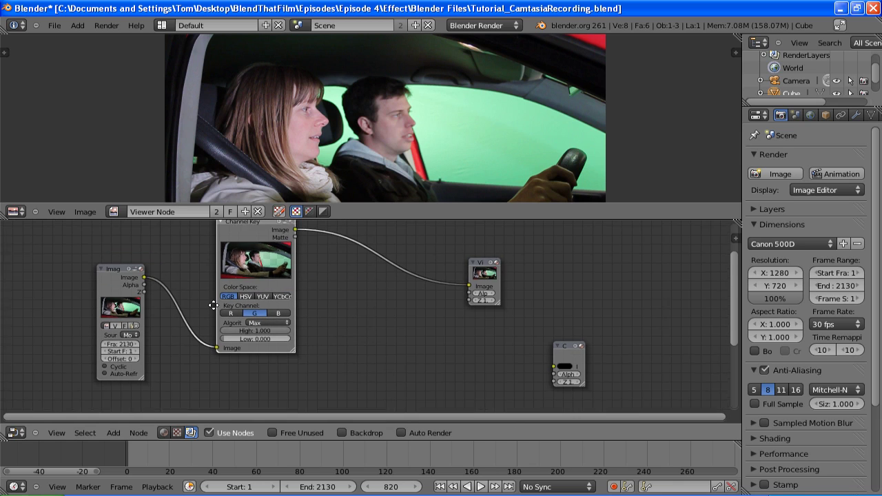
middle_drag(218, 290, 196, 320)
click(309, 211)
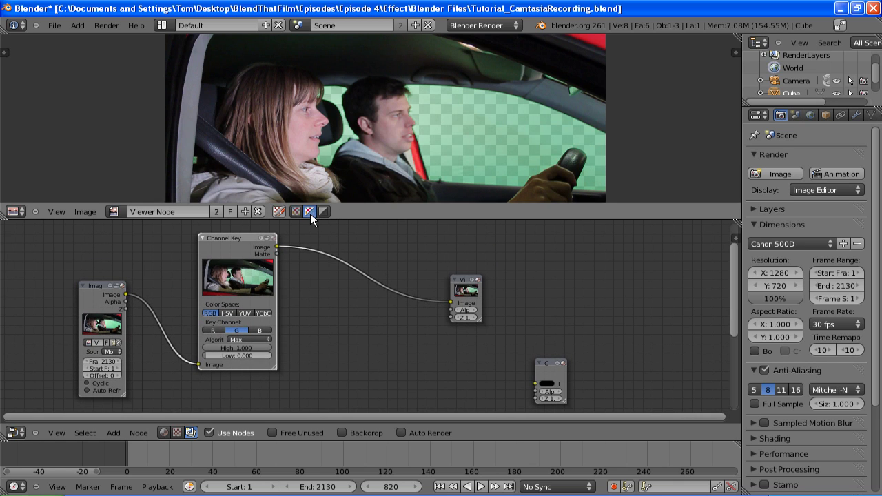
scroll(468, 148, up, 4)
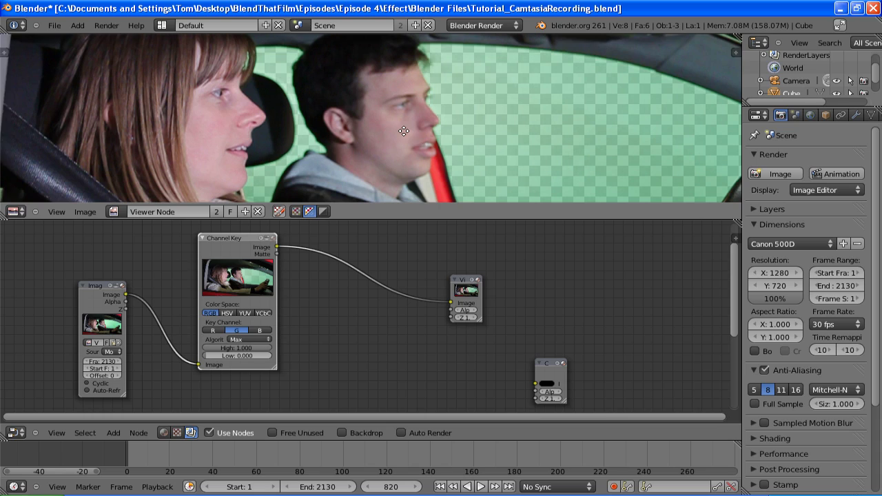
Step: Switch the Channel Key to Single, with Low 0.750 and High 0.900, and view the matte
click(252, 339)
click(241, 334)
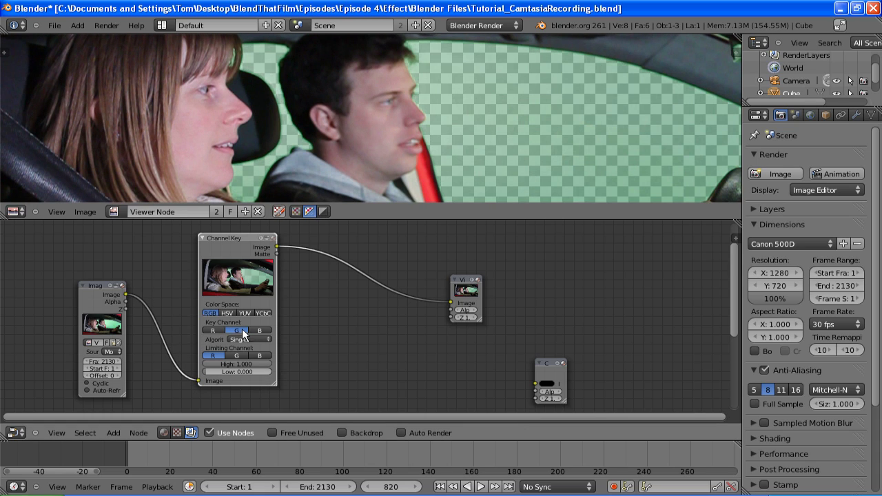
click(233, 373)
text(0.75)
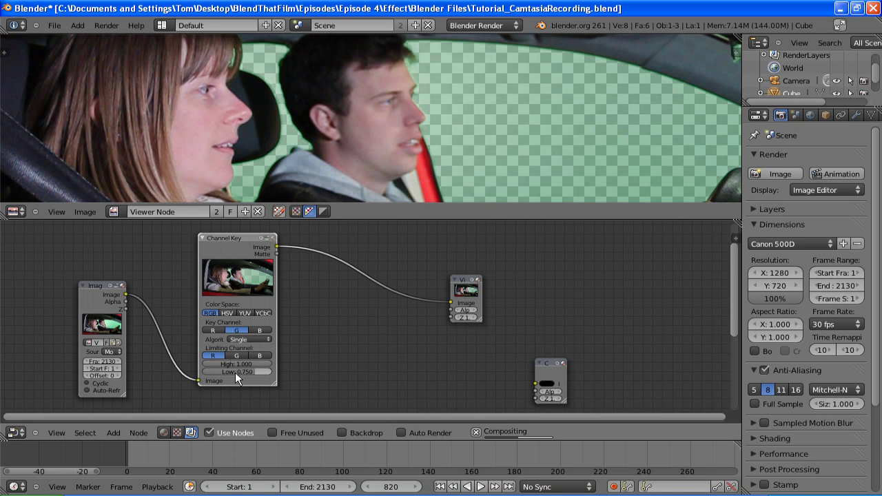
key(Return)
click(240, 364)
text(0.9)
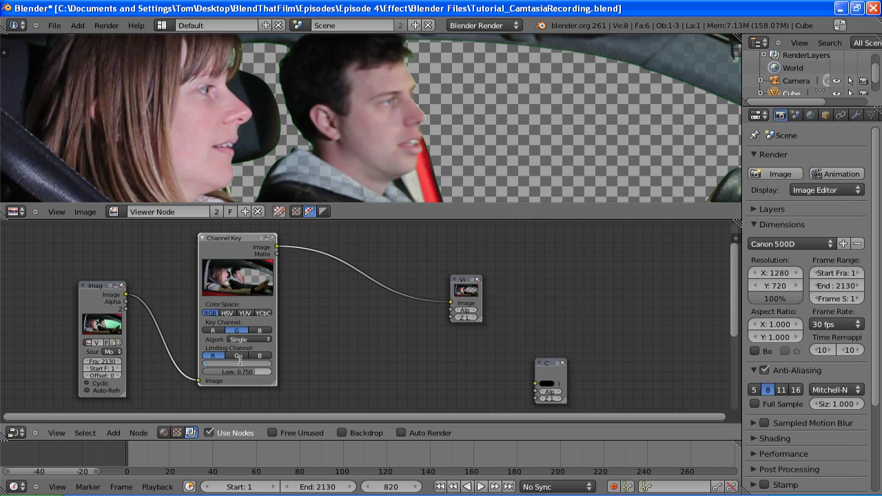
key(Return)
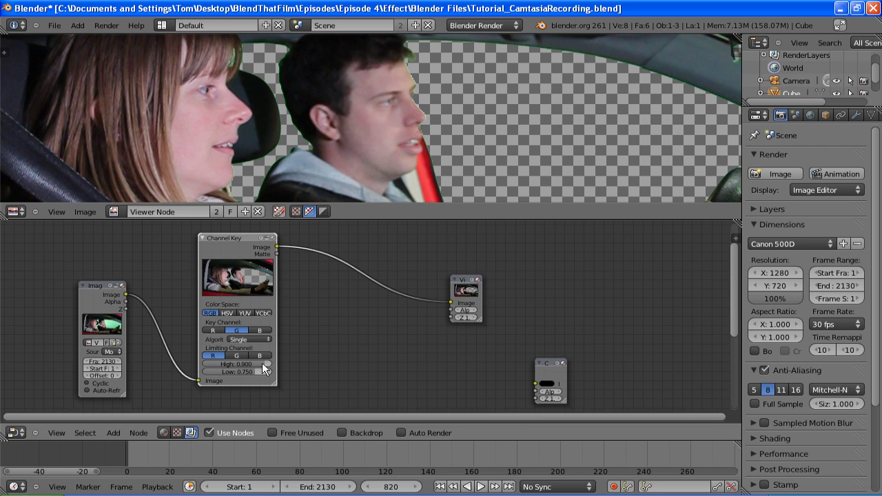
click(322, 211)
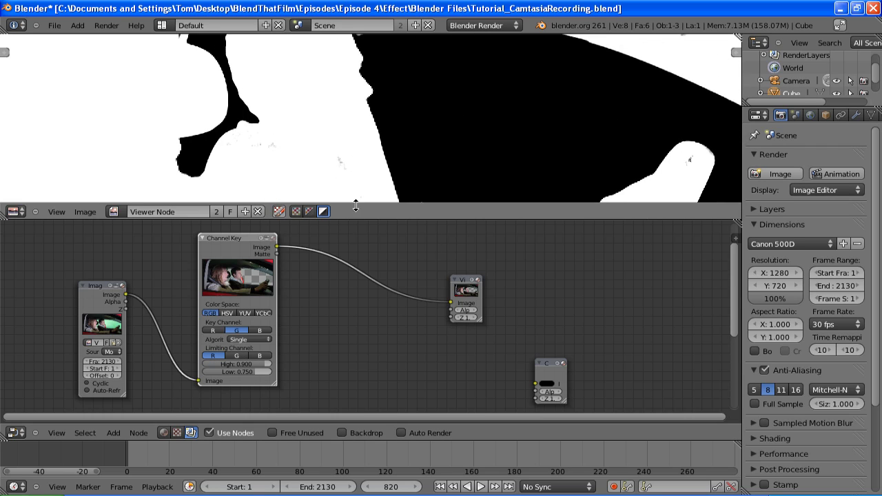
Step: Refine the thresholds to High 0.880 and Low 0.700, then check the keyed colour preview
click(246, 372)
text(.65)
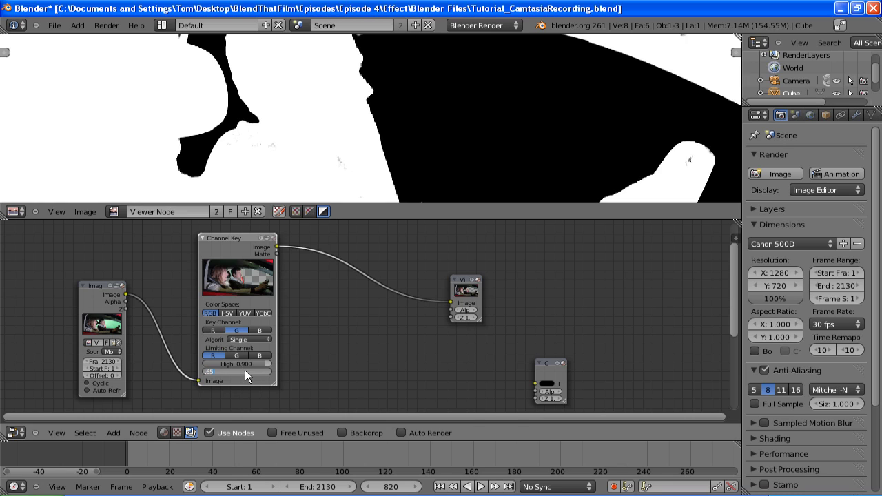
key(Return)
click(228, 364)
key(BackSpace)
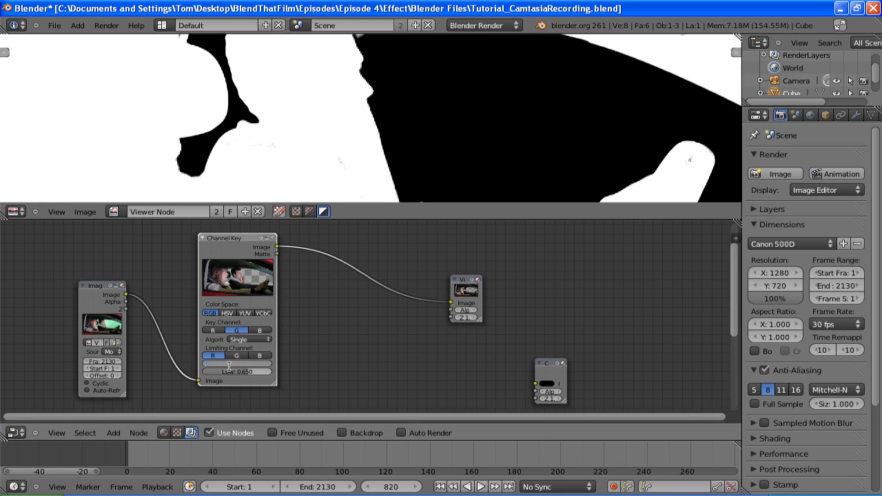
text(.88)
key(Return)
click(230, 372)
key(BackSpace)
text(.7)
key(Return)
click(309, 212)
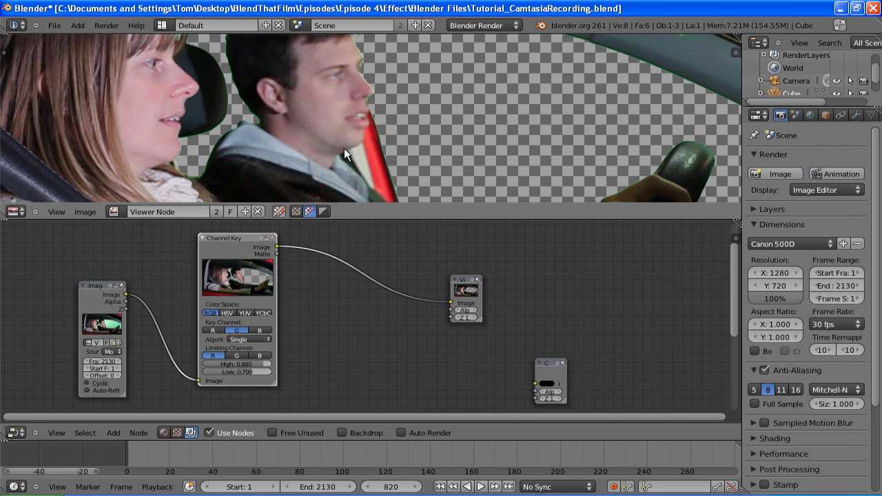
middle_drag(366, 108, 397, 133)
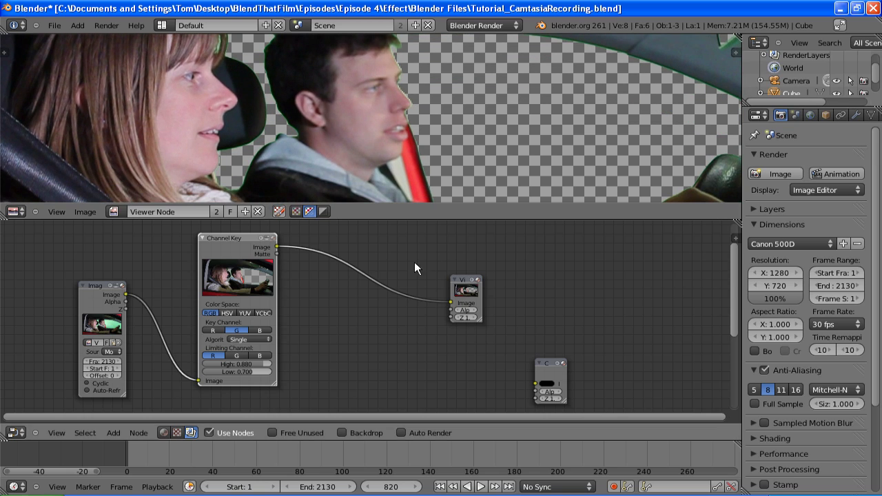
scroll(416, 279, down, 5)
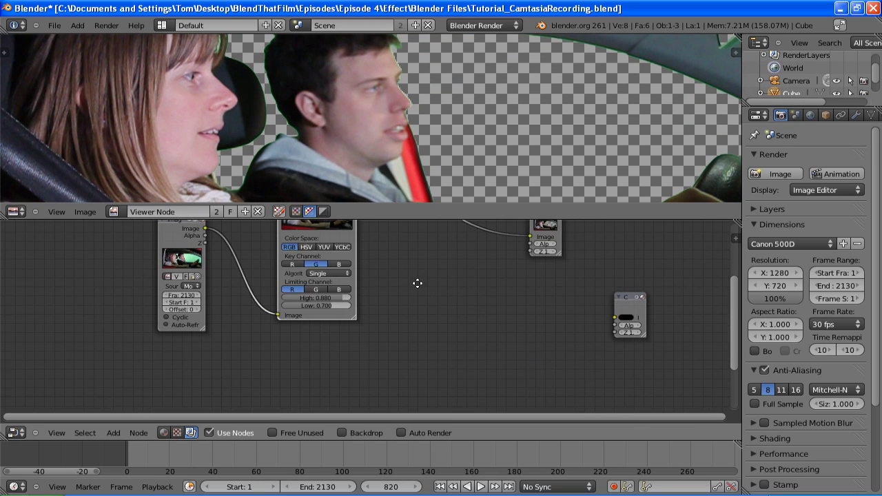
Step: Add a second Image node loading street_BG.mov from the View From Car Window folder
key(shift+a)
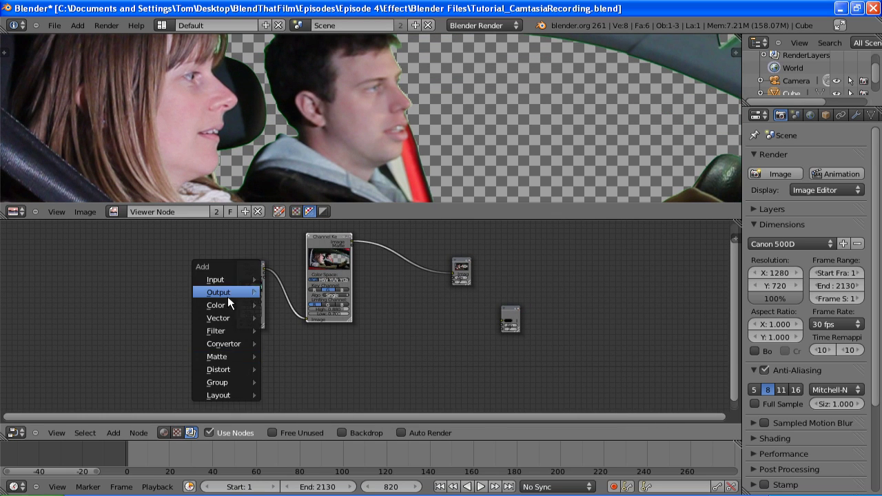
mouse_move(215, 280)
click(285, 295)
click(252, 361)
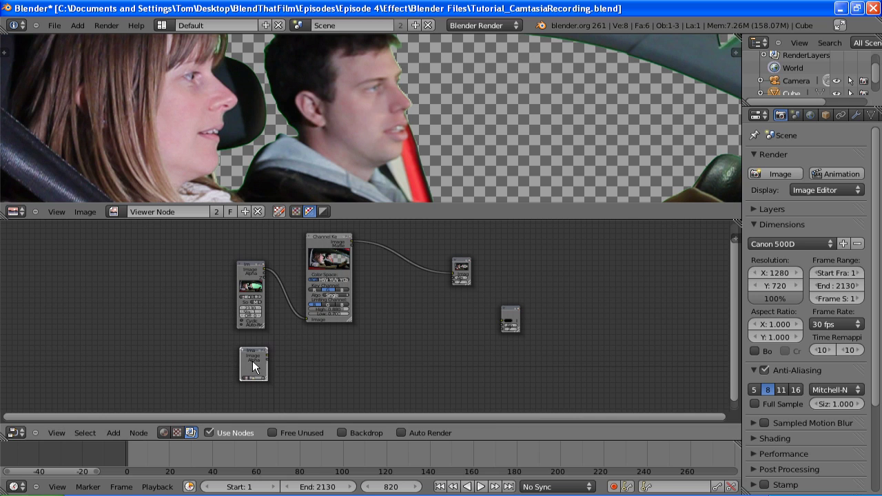
click(253, 375)
click(62, 309)
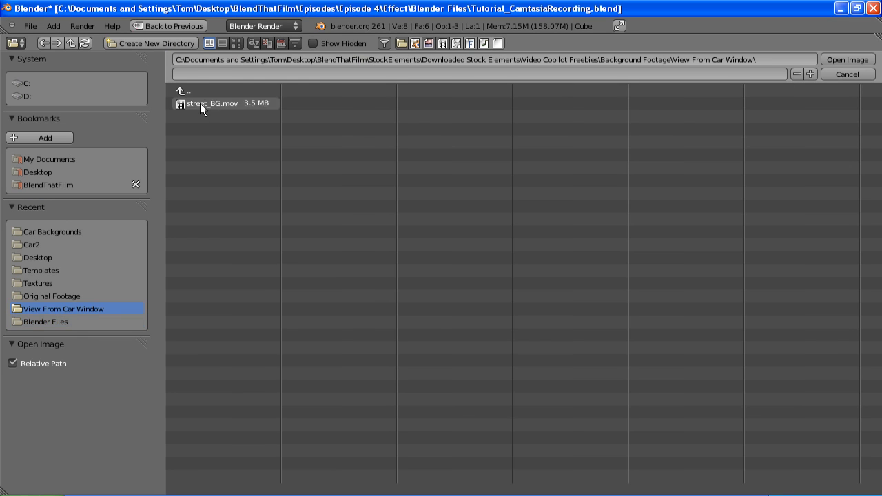
click(207, 103)
click(848, 60)
Step: Confirm an 85-frame length for the background clip
middle_drag(250, 398, 311, 305)
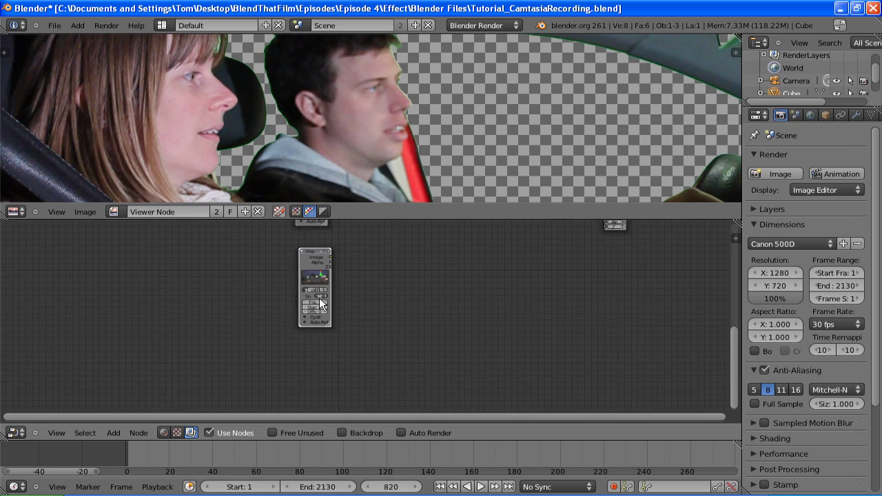
scroll(285, 294, up, 3)
click(285, 293)
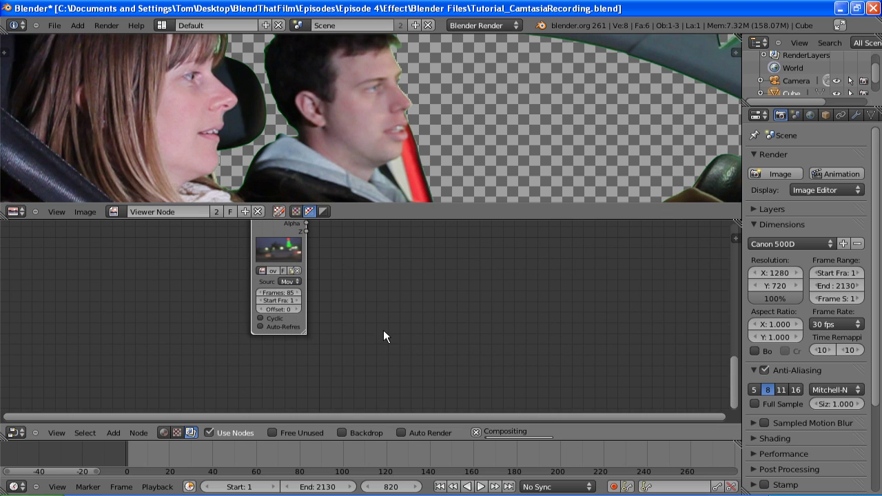
key(Return)
middle_drag(383, 330, 271, 408)
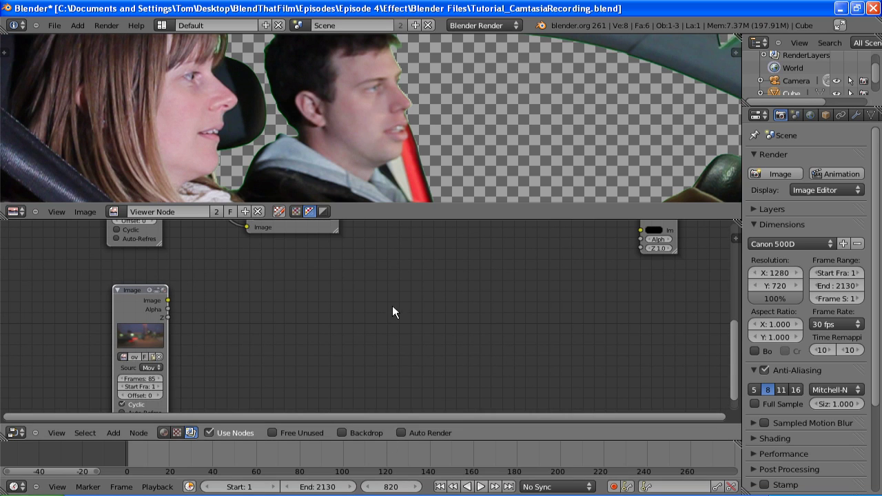
middle_drag(392, 306, 355, 309)
Step: Add an AlphaOver fed by the street footage and keyed passengers, outputting to the Viewer
key(shift+a)
mouse_move(357, 315)
mouse_move(331, 337)
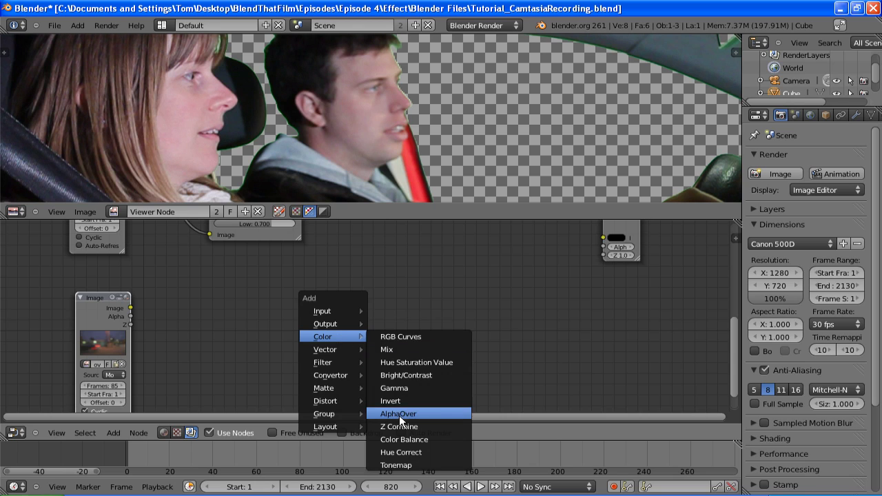
click(399, 413)
click(485, 280)
middle_drag(197, 308, 190, 323)
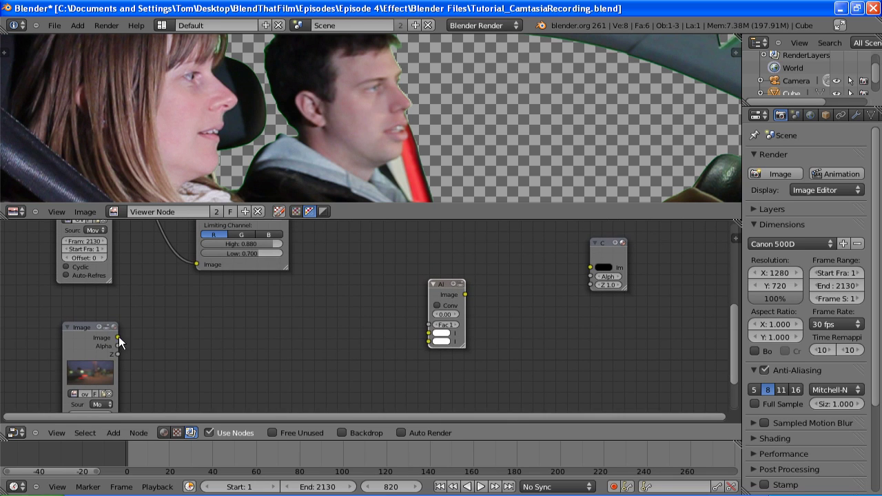
drag(118, 338, 429, 333)
scroll(321, 319, down, 2)
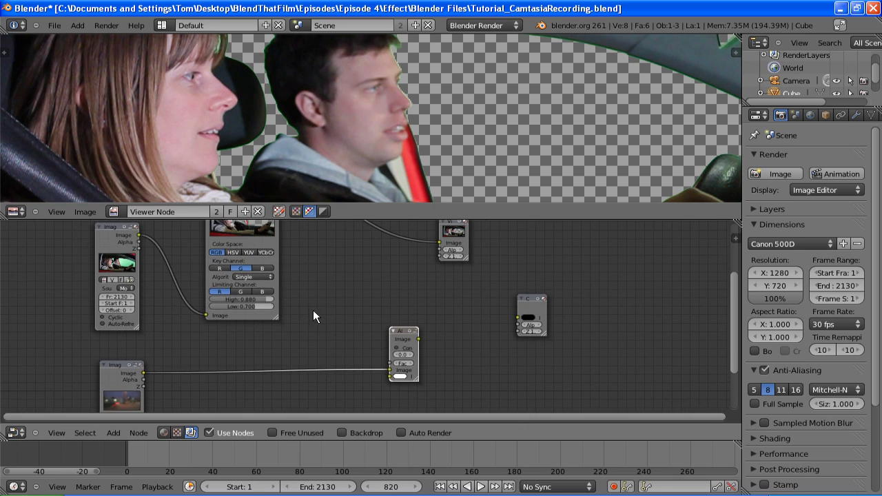
drag(266, 226, 366, 406)
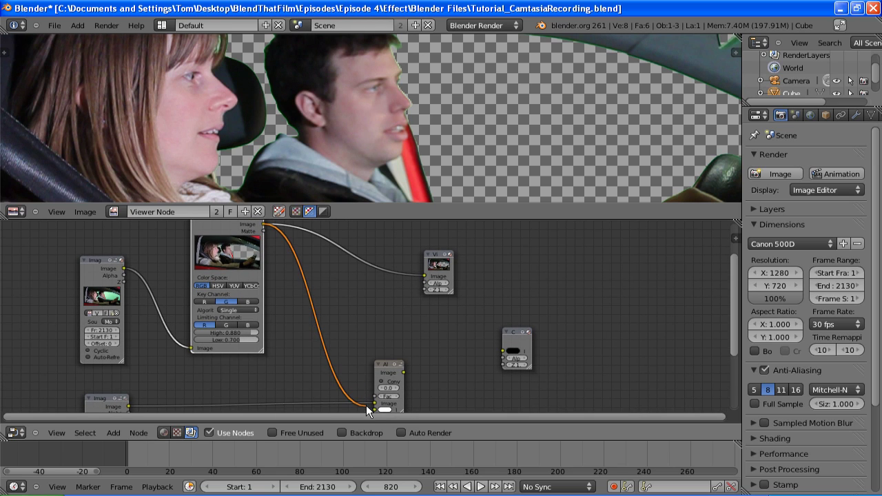
drag(404, 372, 387, 300)
Step: Enable Convert Premul on the AlphaOver and maximise the node editor with all nodes in view
scroll(388, 322, up, 1)
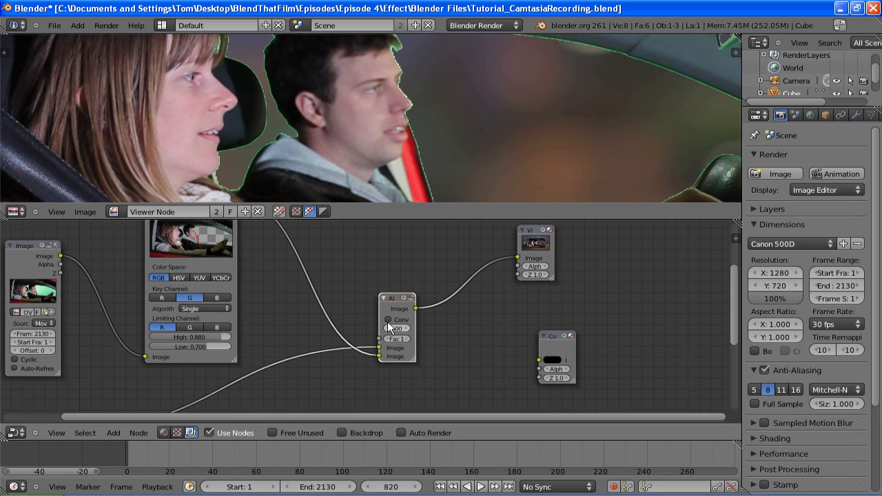
scroll(387, 317, up, 1)
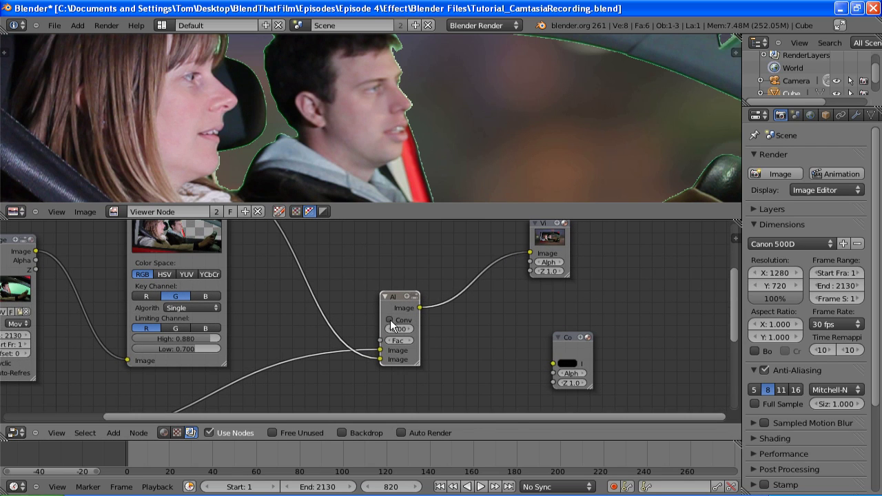
click(390, 320)
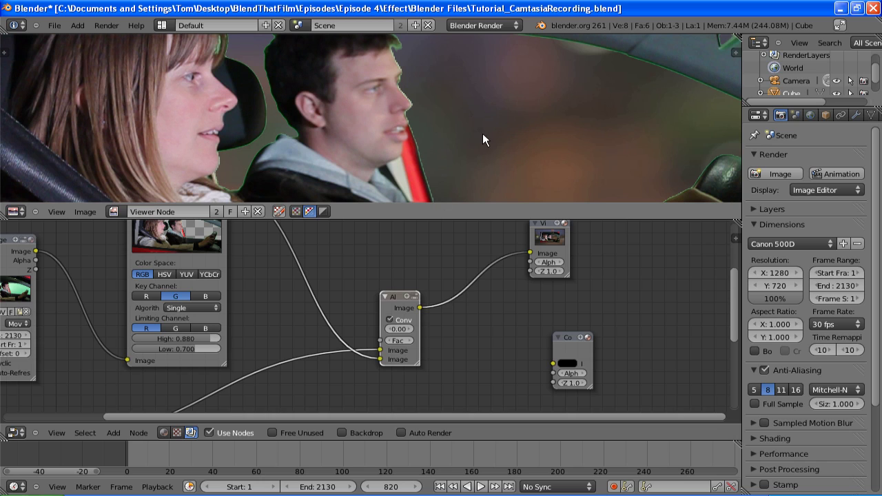
key(Home)
key(ctrl+Up)
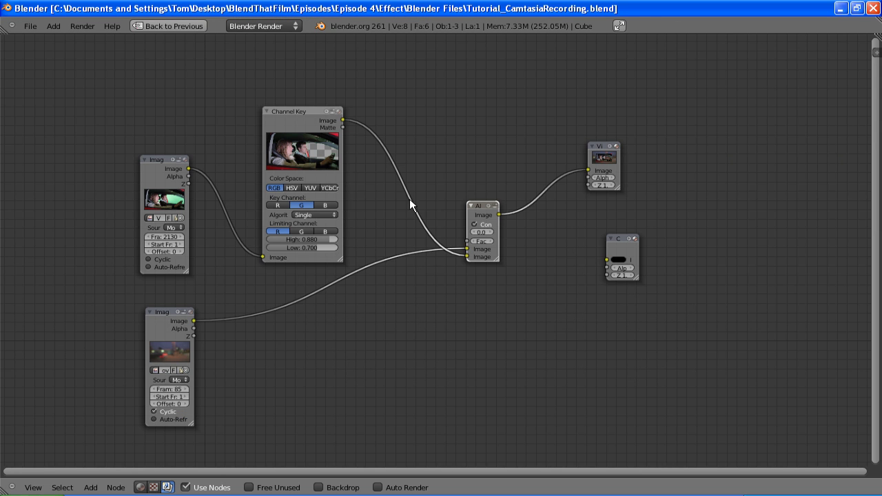
Step: Move the footage and Channel Key nodes up-left and wire the footage Image into AlphaOver
click(165, 165)
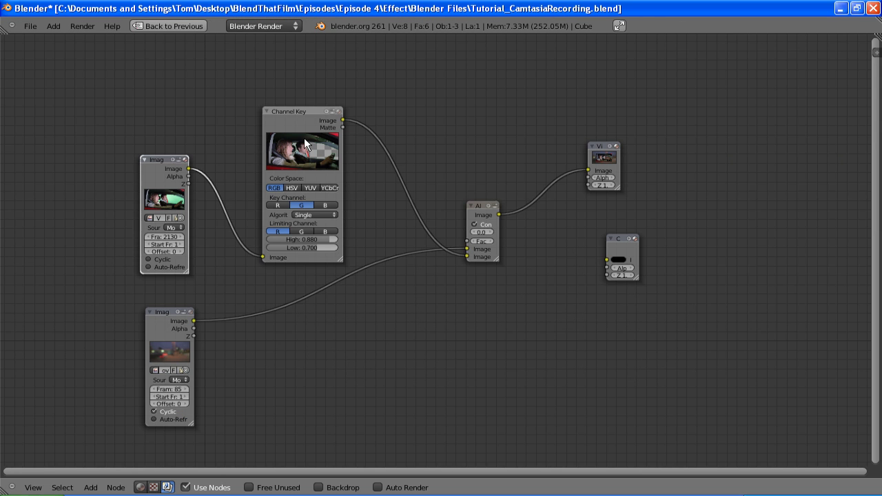
shift+click(307, 150)
drag(308, 150, 219, 98)
click(65, 122)
drag(65, 122, 465, 254)
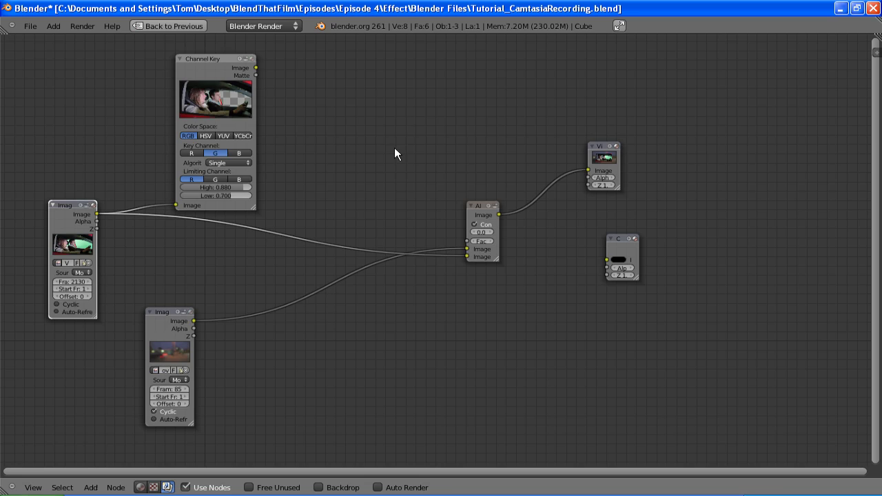
Step: Restore the normal layout, add a duplicate Viewer showing the Channel Key output, and render the frame
key(ctrl+Up)
middle_drag(309, 358, 444, 266)
scroll(434, 296, down, 1)
key(shift+d)
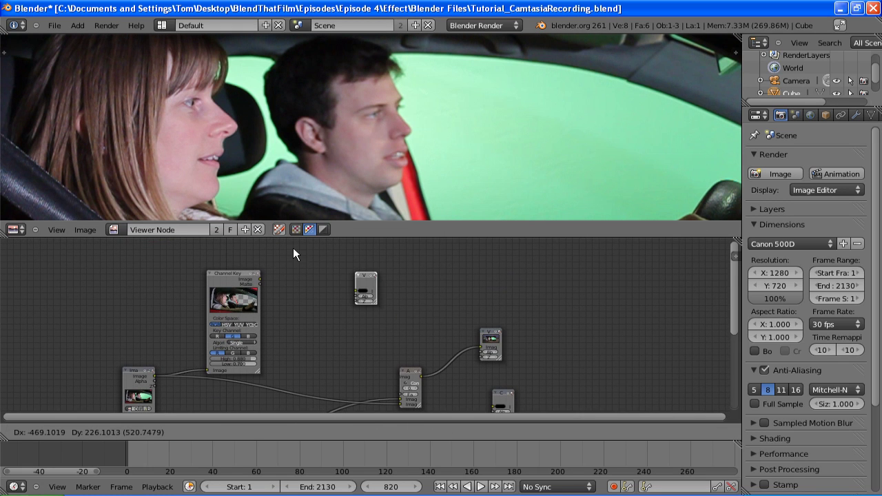
click(273, 247)
drag(306, 259, 361, 257)
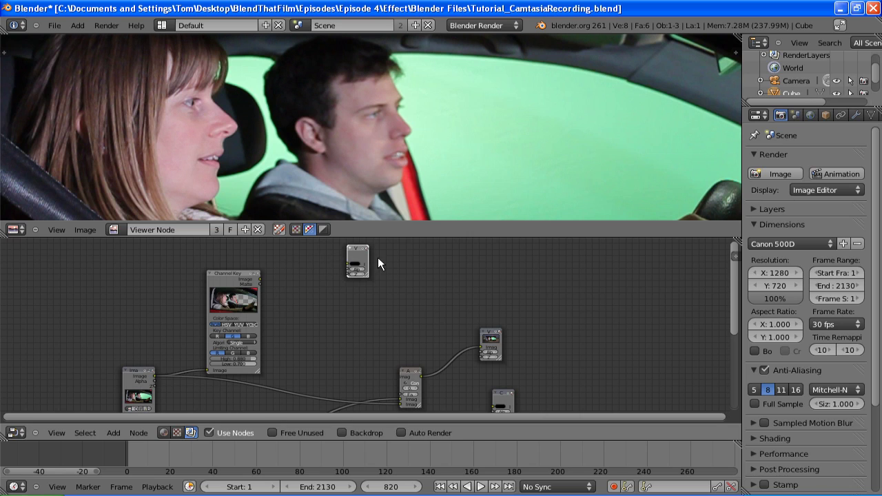
drag(259, 279, 423, 259)
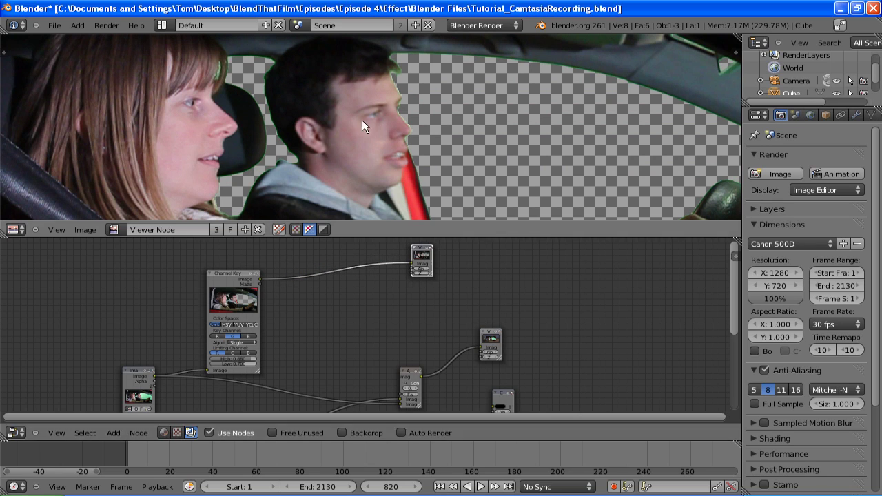
key(F12)
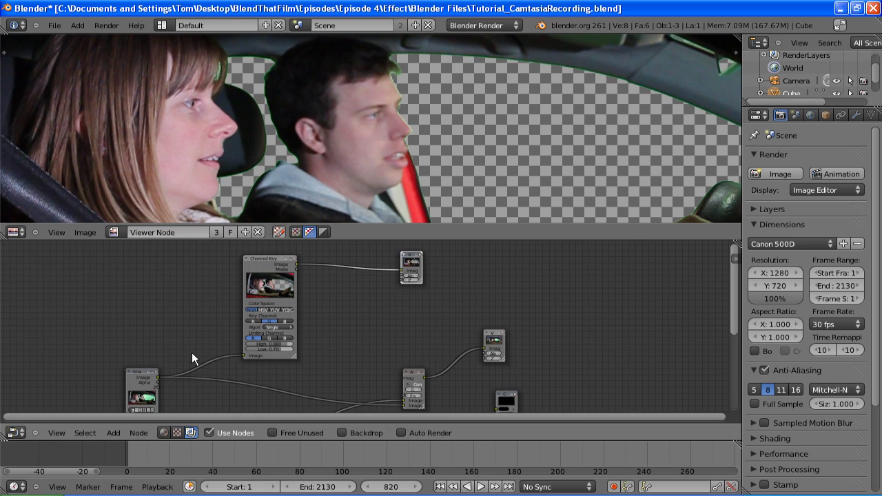
Step: Insert a Soften filter node between the footage Image and the Channel Key
key(shift+a)
mouse_move(191, 357)
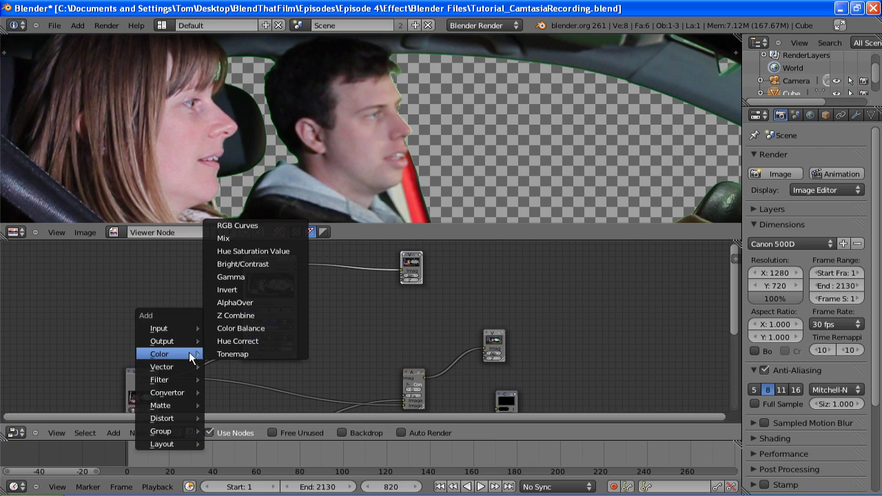
mouse_move(165, 378)
click(227, 379)
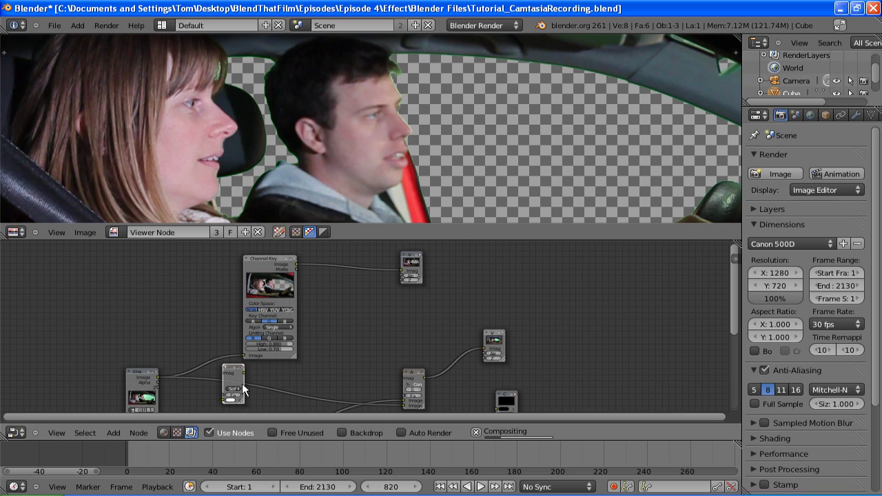
drag(233, 380, 206, 349)
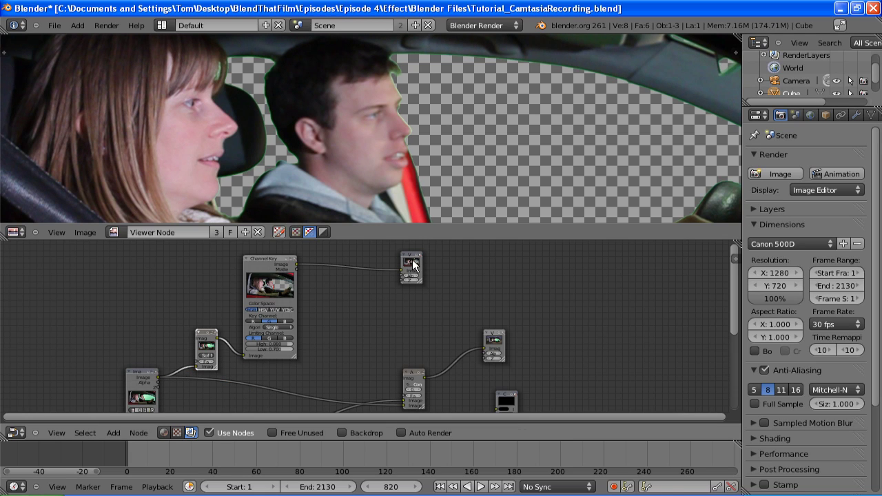
scroll(395, 142, up, 2)
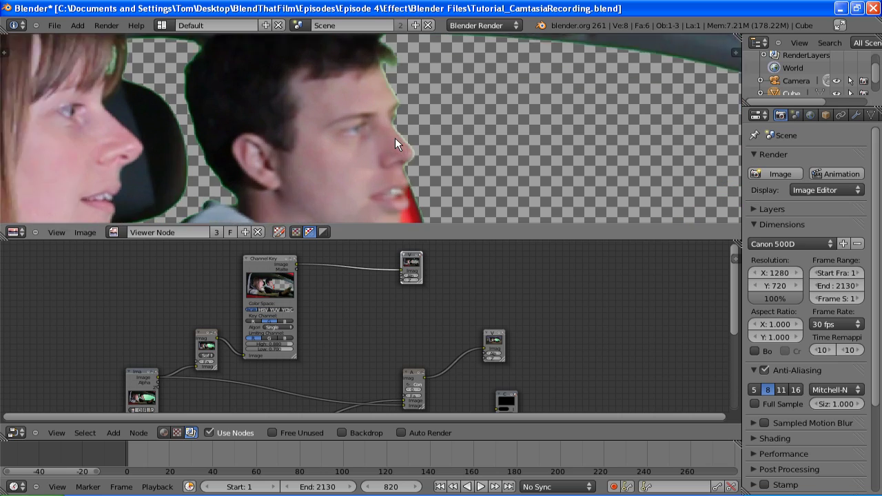
scroll(456, 152, up, 1)
scroll(453, 151, down, 2)
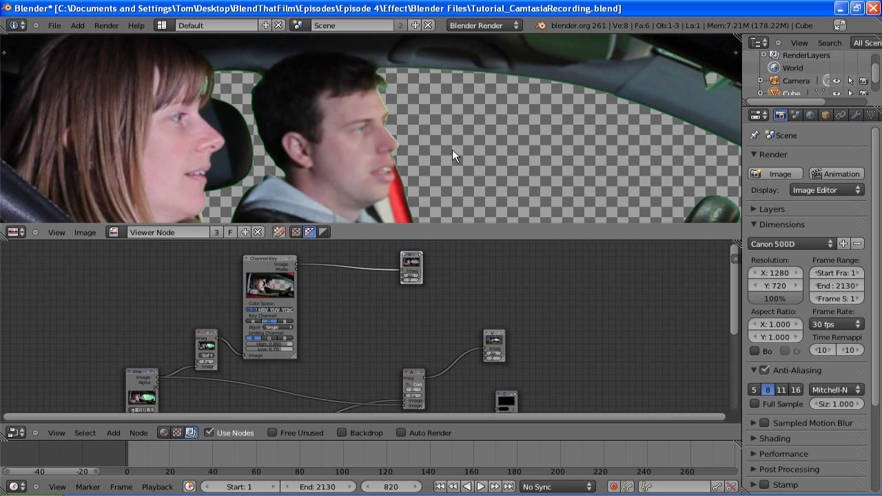
Step: Mute and unmute the Soften filter to compare, then link the Matte output to AlphaOver's Fac
click(207, 349)
key(m)
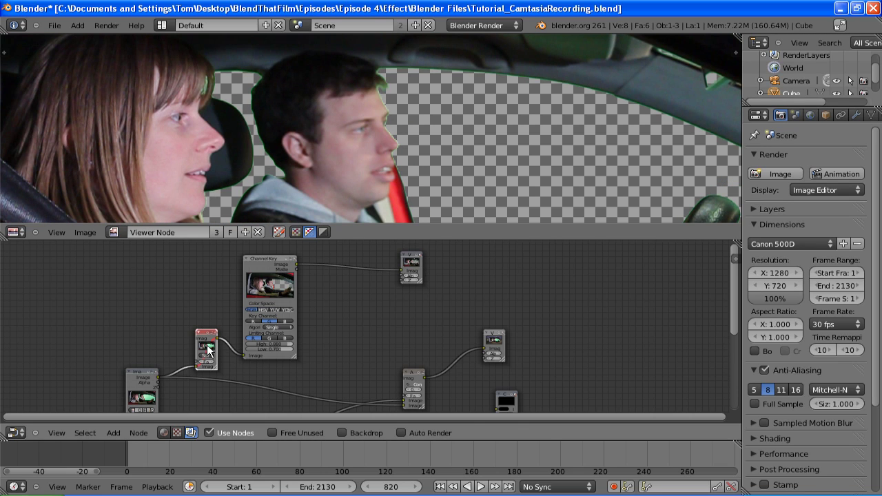
key(m)
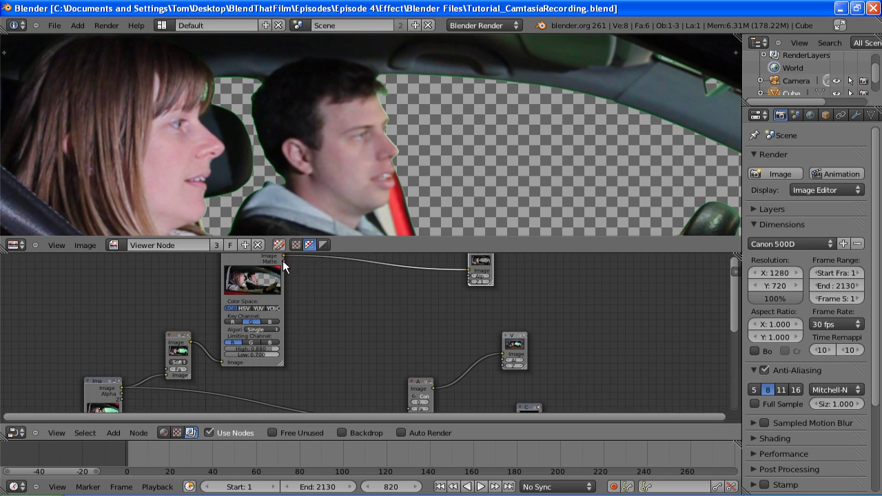
drag(283, 265, 408, 408)
Step: Zoom out across the keying tree and raise the node editor's top border over the preview
shift+scroll(425, 316, down, 2)
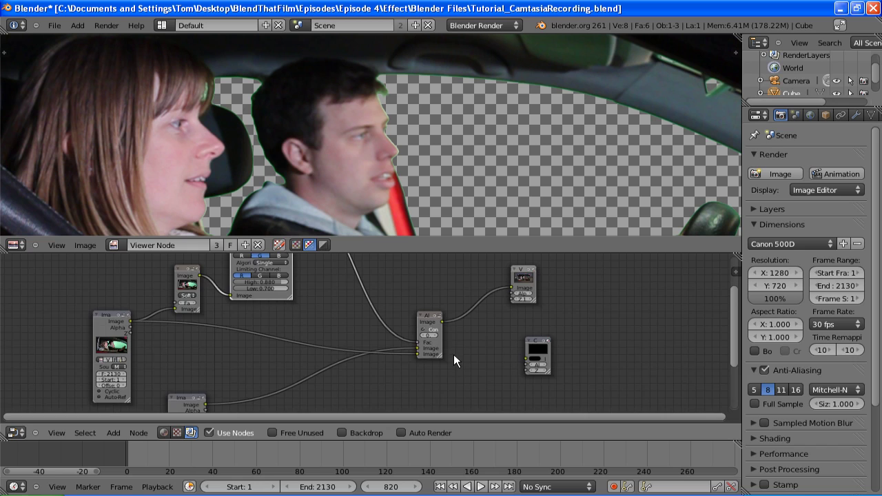
scroll(454, 354, up, 3)
ctrl+scroll(429, 338, right, 2)
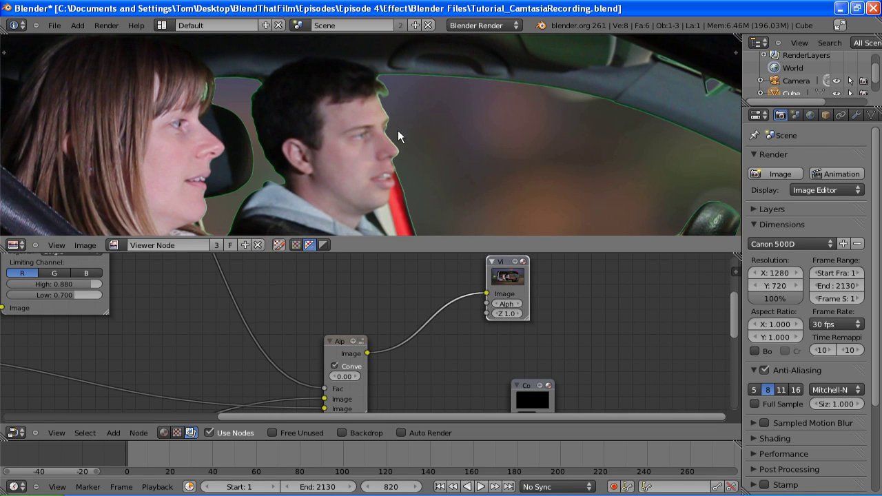
middle_drag(377, 366, 521, 351)
middle_drag(386, 317, 369, 371)
scroll(364, 330, down, 2)
scroll(362, 328, up, 1)
scroll(396, 345, down, 2)
scroll(370, 359, down, 2)
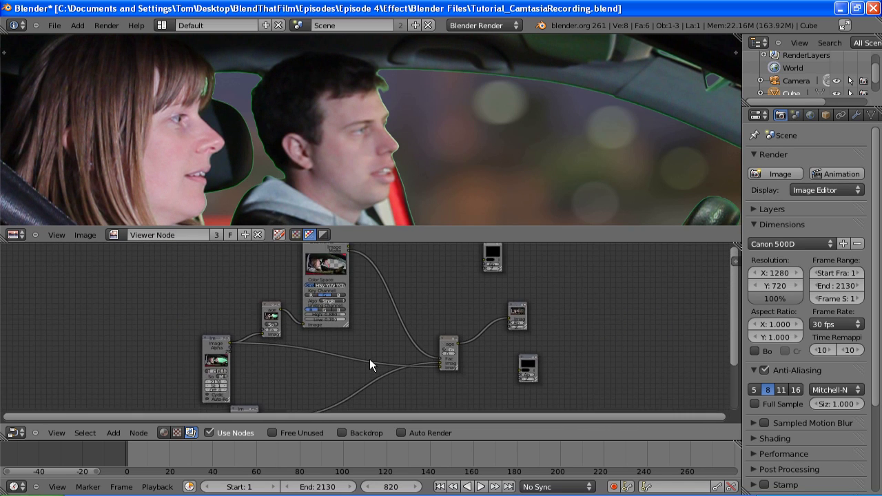
drag(416, 227, 369, 177)
middle_drag(370, 244, 343, 237)
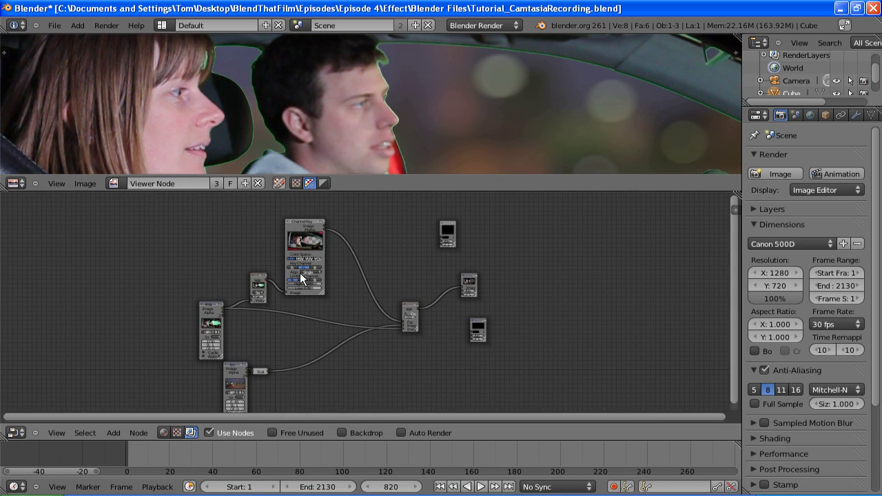
Step: Insert a Color Spill node into the footage-to-Alpha Over image link
key(shift+a)
mouse_move(303, 274)
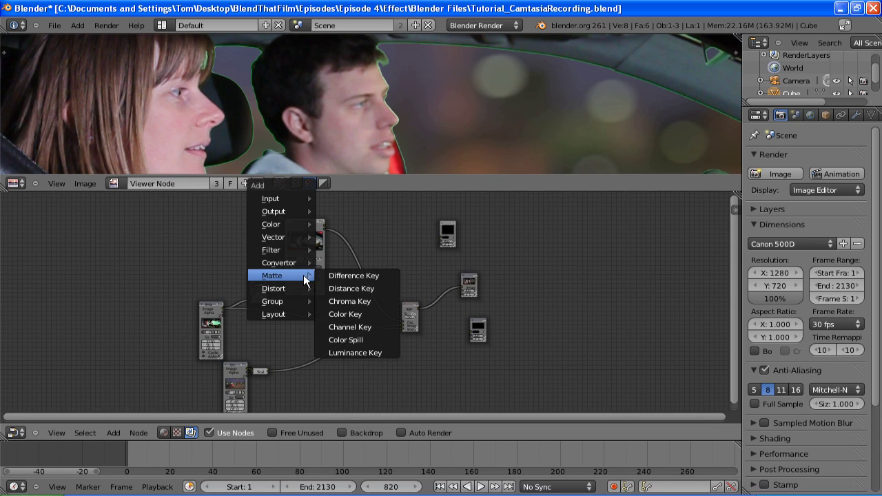
click(336, 340)
click(339, 346)
drag(349, 363, 304, 331)
scroll(301, 327, up, 1)
scroll(285, 331, up, 3)
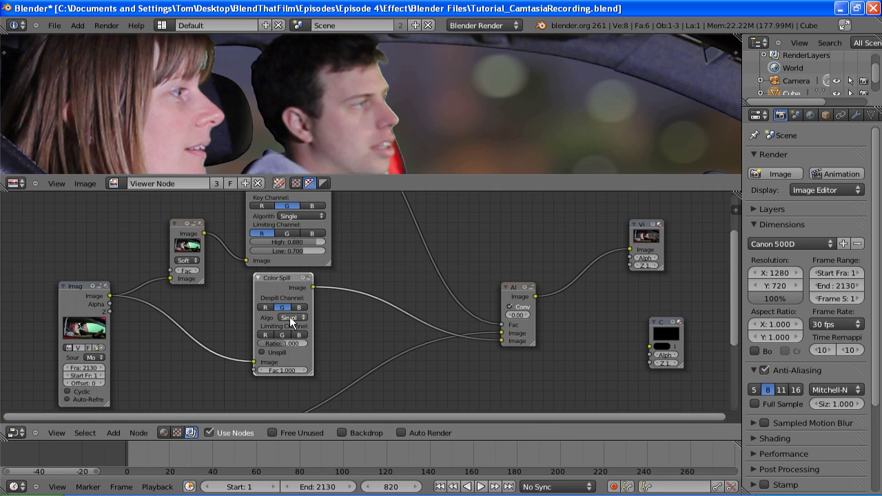
Step: Enable Unspill on the Color Spill node with the green amount at 1.000
click(263, 352)
click(281, 370)
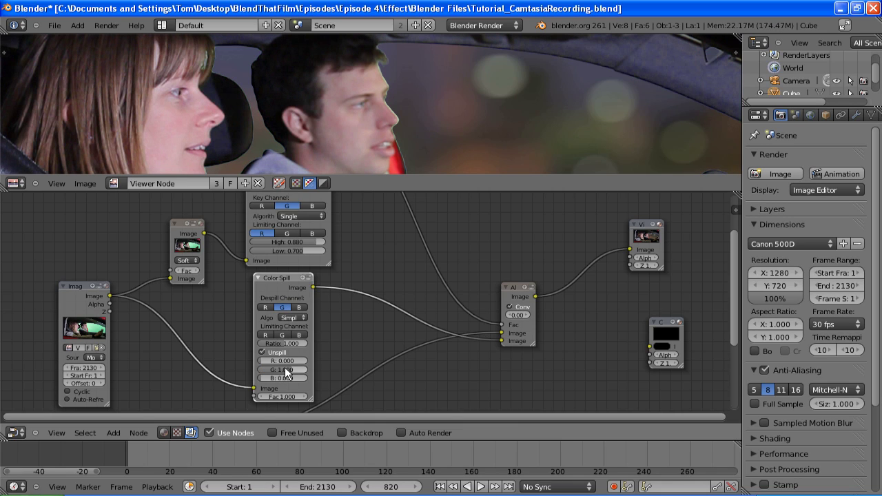
key(Return)
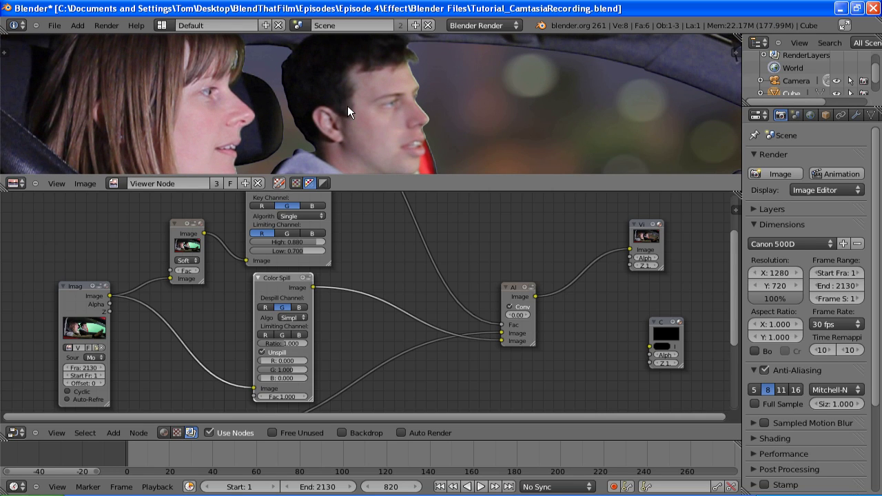
key(shift+a)
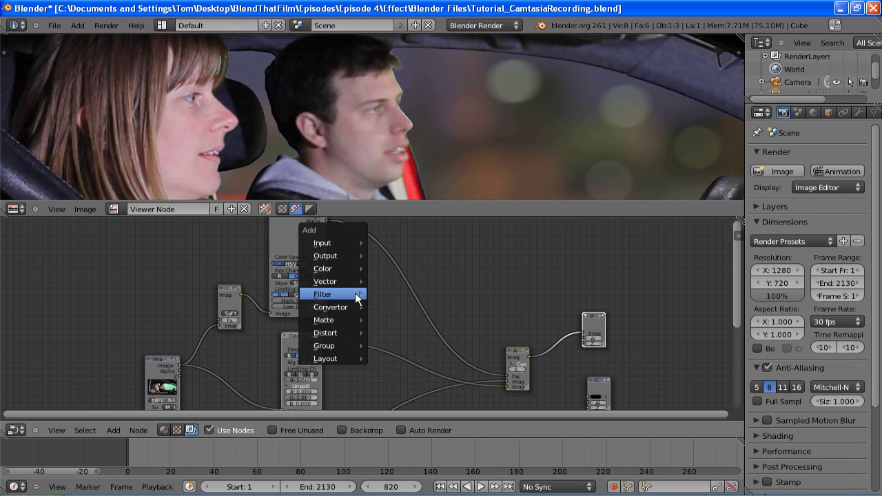
Step: Insert a Dilate/Erode node on the Channel Key matte link with Distance -1
mouse_move(356, 294)
click(387, 360)
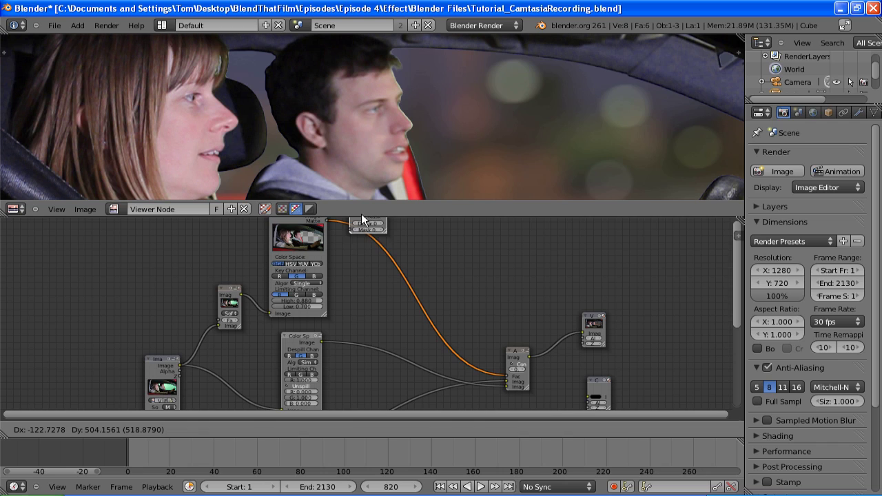
click(384, 296)
scroll(384, 297, up, 1)
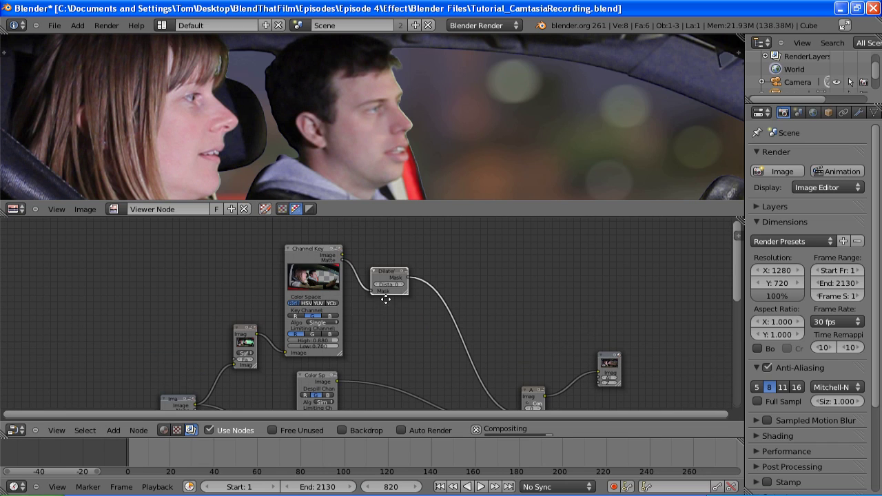
scroll(393, 293, up, 2)
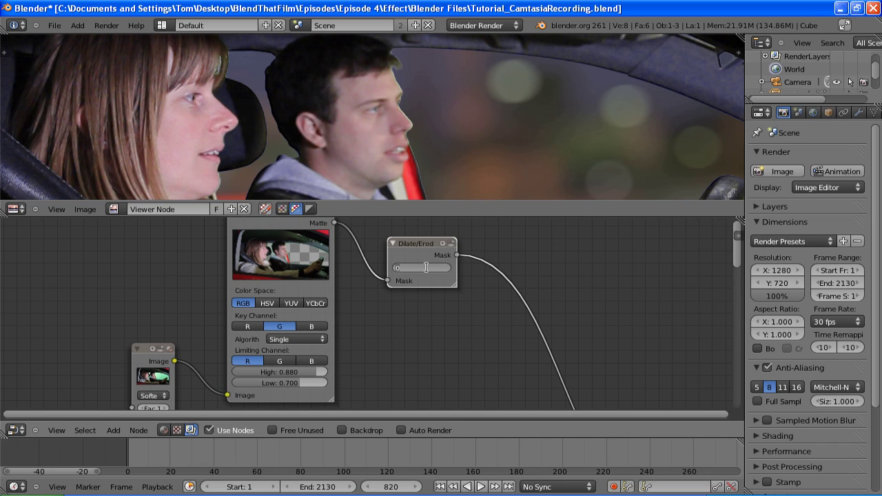
key(Return)
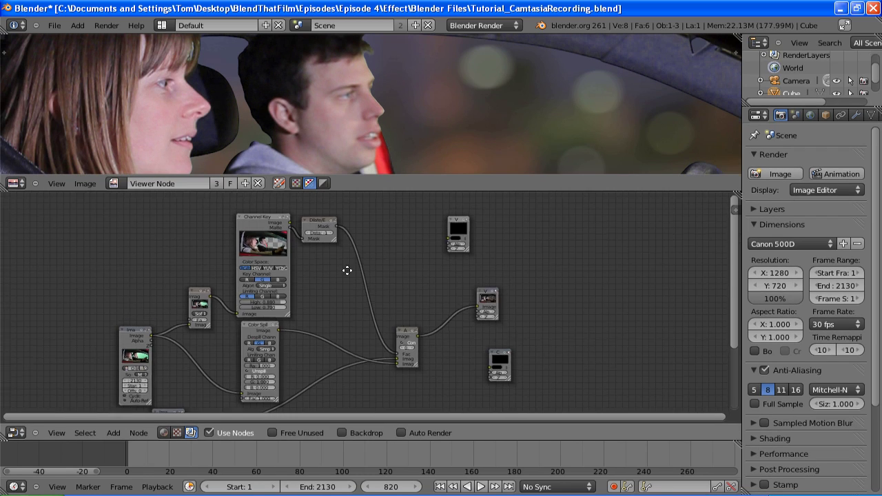
Step: Add a Blur node after Dilate/Erode, feeding the mask into its Image input
scroll(347, 270, up, 2)
scroll(346, 276, up, 1)
key(shift+a)
mouse_move(346, 271)
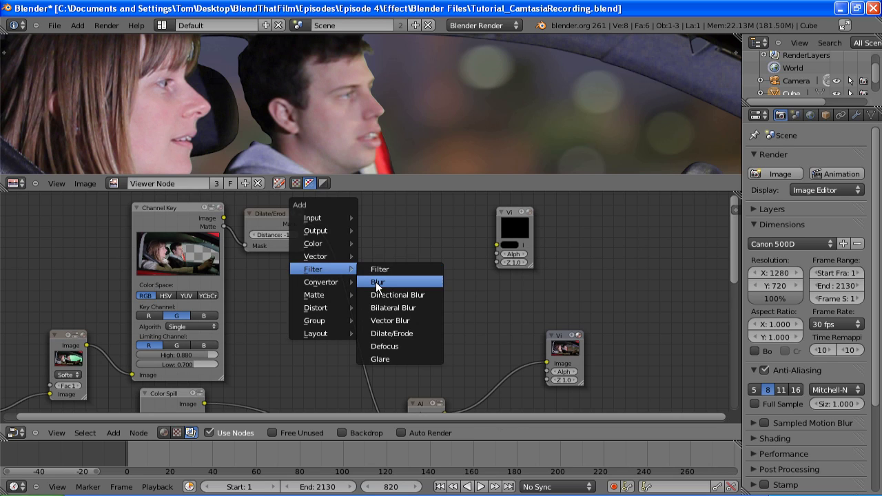
click(378, 284)
click(364, 237)
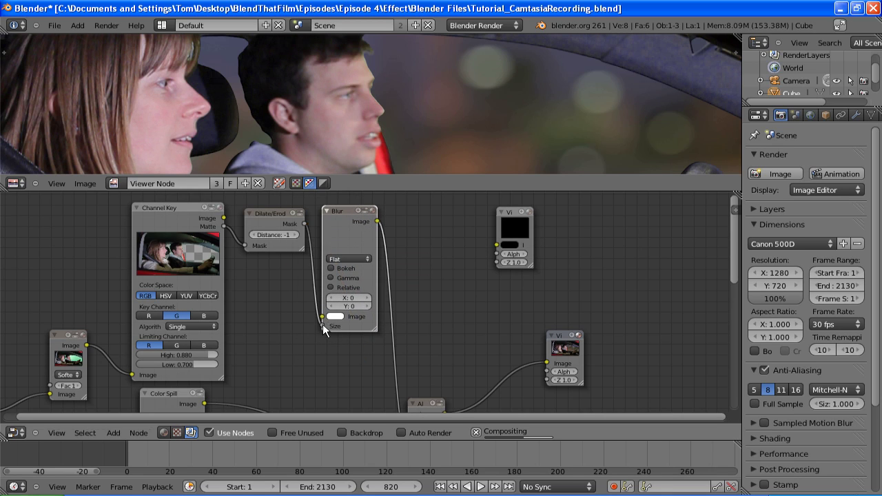
drag(321, 325, 321, 318)
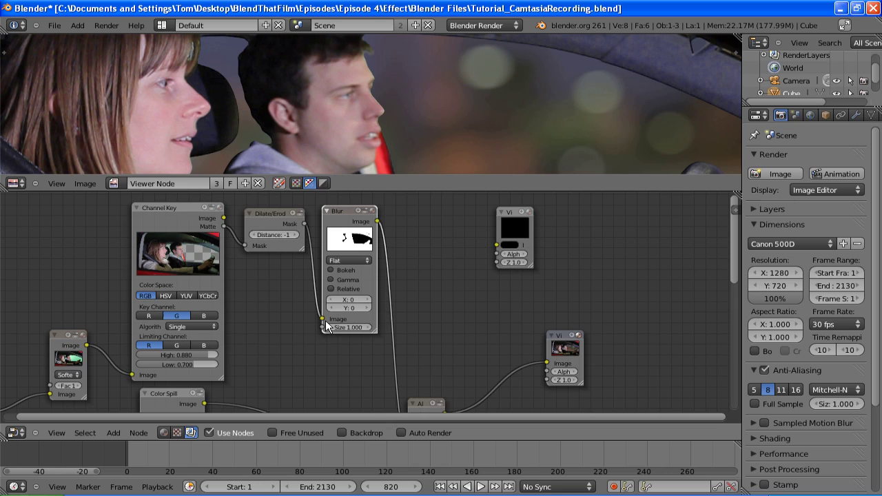
Step: Set the blur size to 2 by 2
click(344, 297)
text(2)
key(Tab)
text(2)
key(Return)
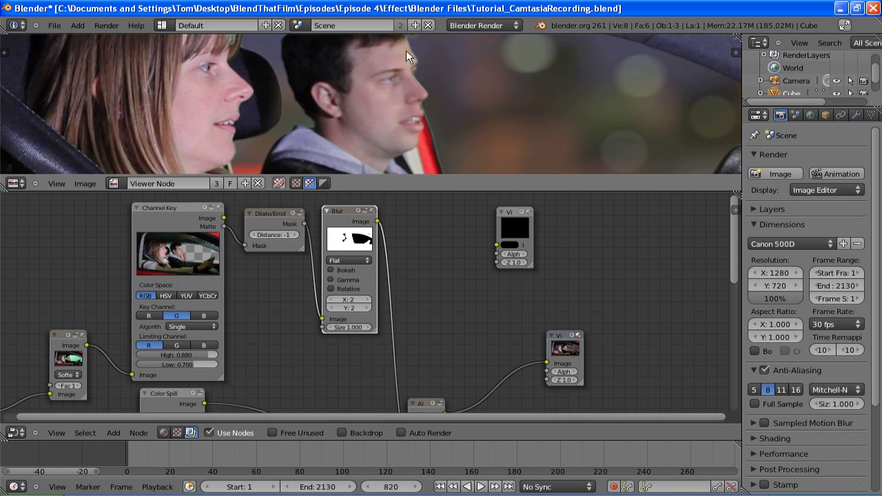
Step: Switch the blur filter to Quadratic with X and Y size 3
click(345, 260)
click(345, 238)
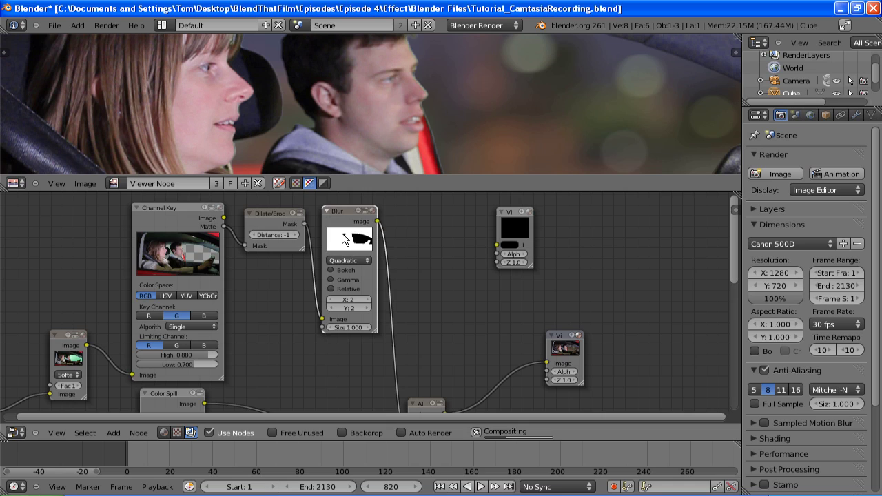
click(344, 300)
text(3)
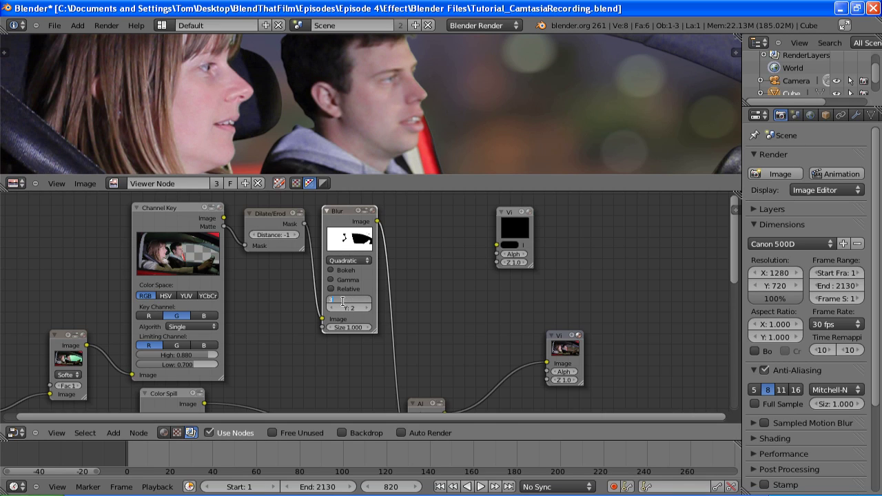
key(Tab)
text(3)
key(Return)
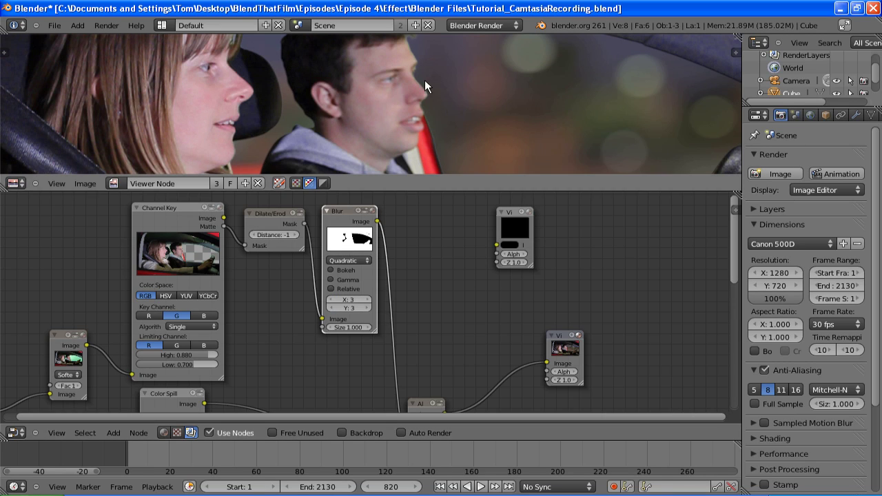
middle_drag(388, 120, 331, 122)
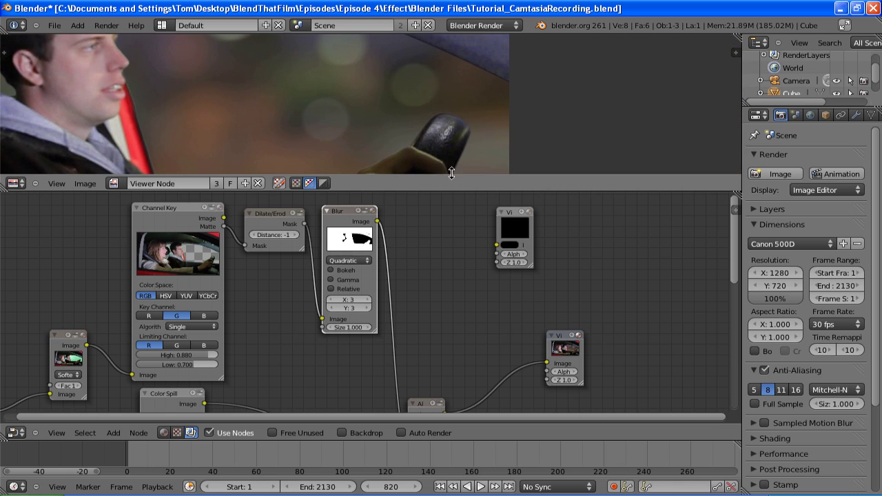
middle_drag(433, 127, 455, 109)
scroll(432, 171, down, 4)
scroll(380, 268, down, 3)
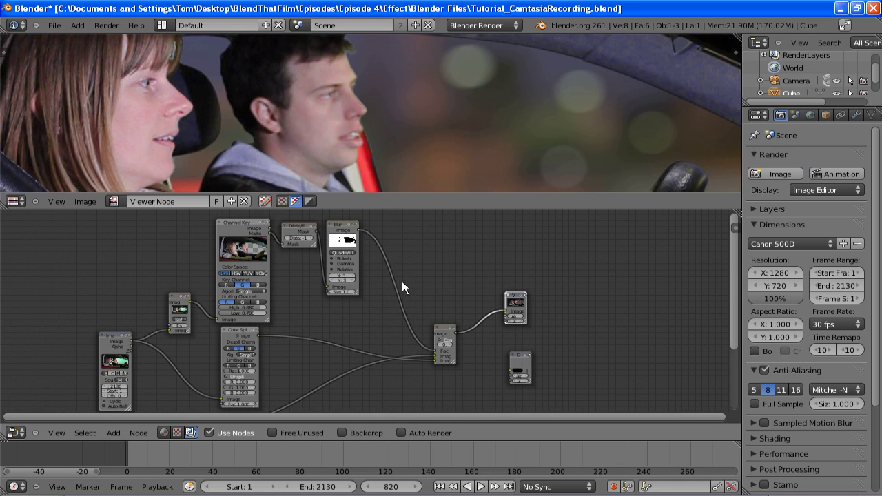
Step: Insert an RGB Curves node on the Blur output and pull its curve midpoint down
key(shift+a)
mouse_move(401, 283)
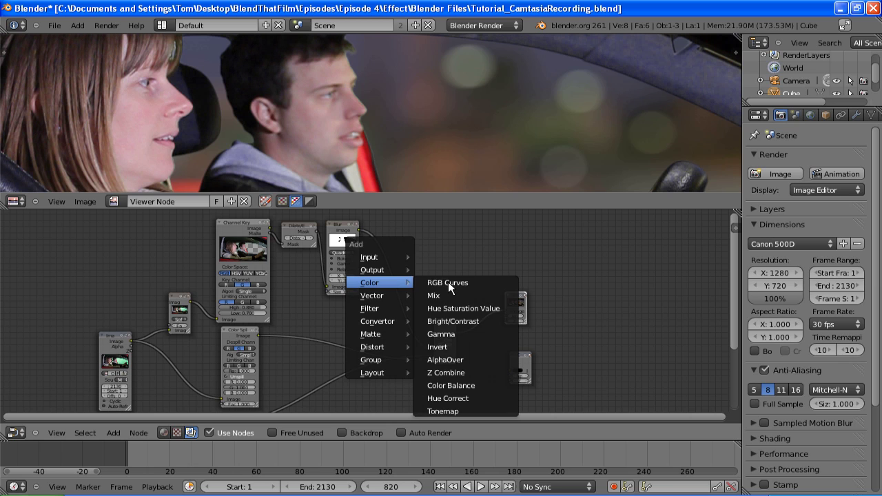
click(448, 282)
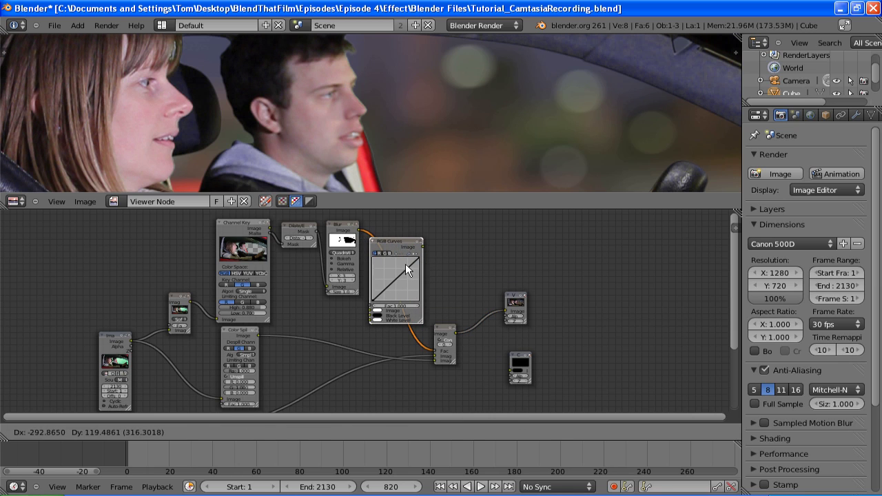
click(401, 265)
scroll(397, 265, up, 1)
scroll(397, 265, up, 2)
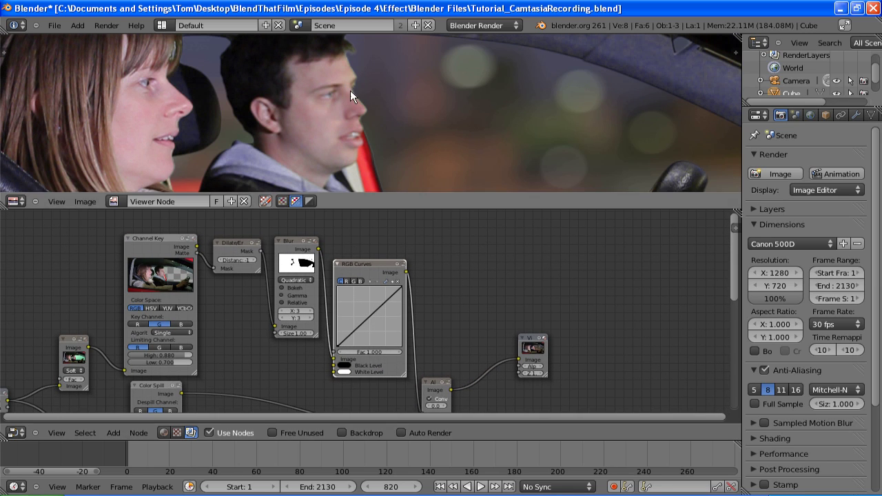
drag(374, 317, 372, 319)
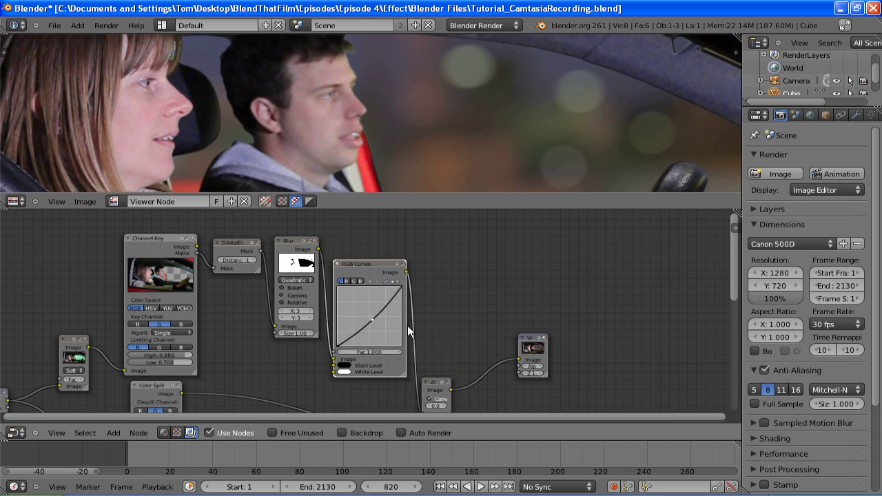
scroll(377, 321, up, 1)
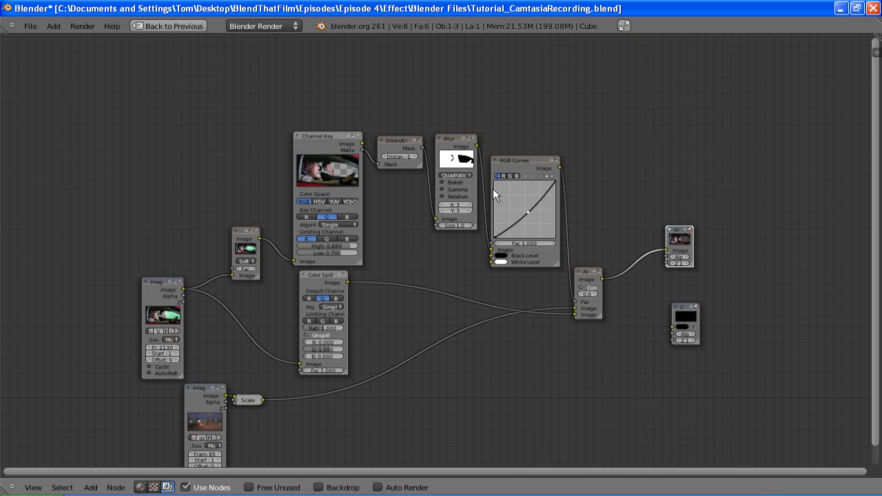
Step: Maximize the node editor and select RGB Curves, Blur, Dilate/Erode, Channel Key and the softening filter
key(ctrl+Up)
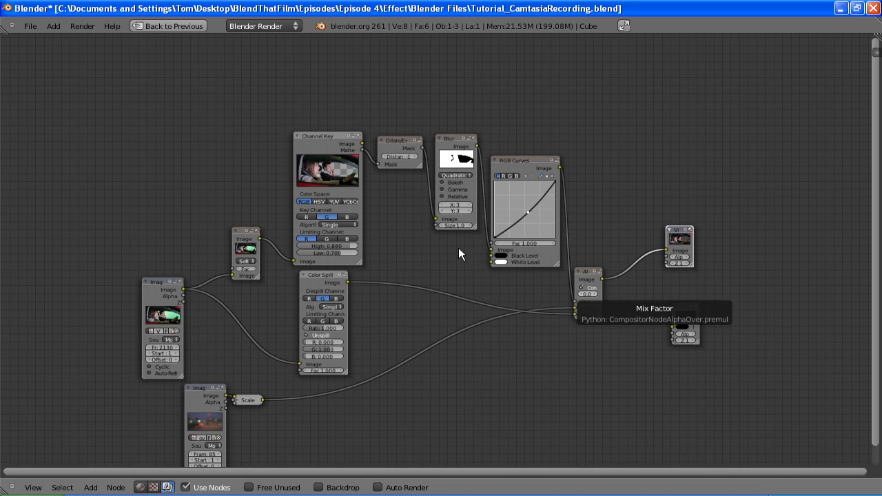
click(536, 177)
click(455, 143)
click(387, 139)
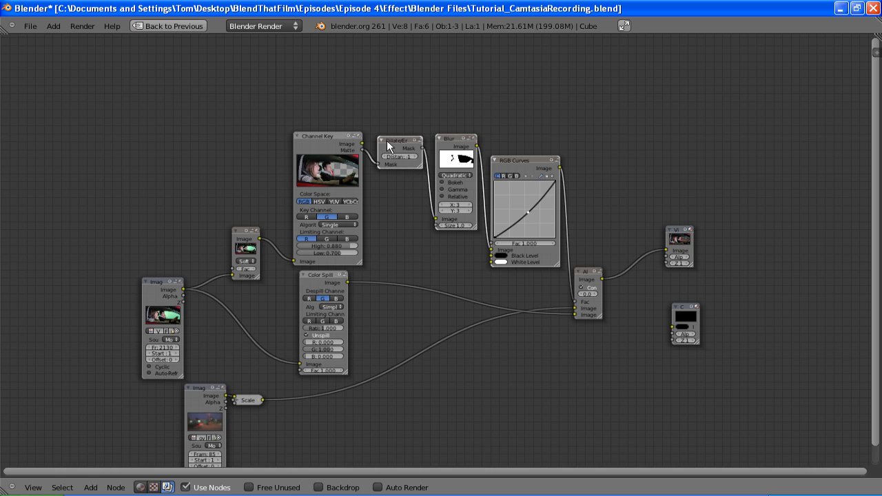
click(329, 139)
click(238, 241)
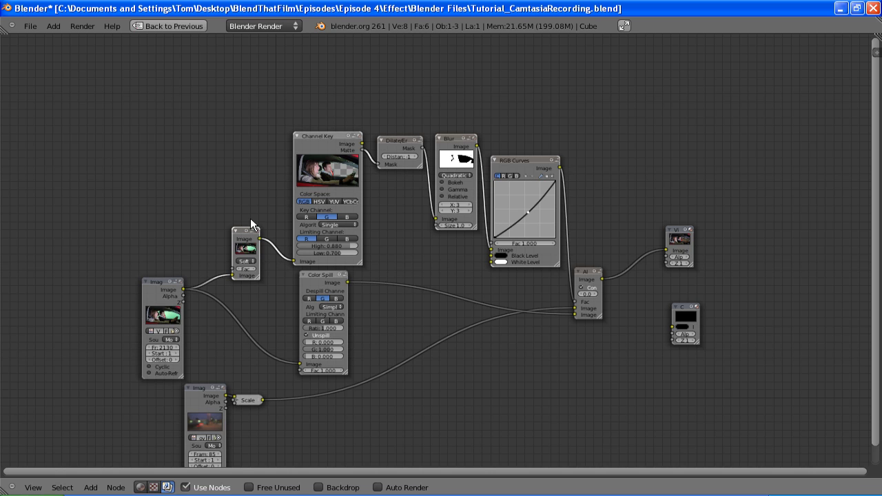
Step: Group the selected keying nodes with Ctrl+G and rename the group 'Keying'
key(ctrl+g)
scroll(372, 182, up, 2)
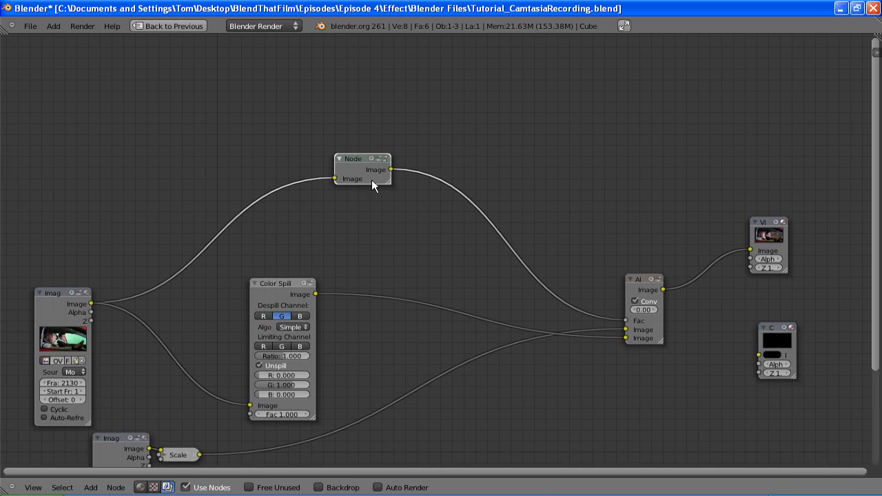
scroll(372, 179, up, 1)
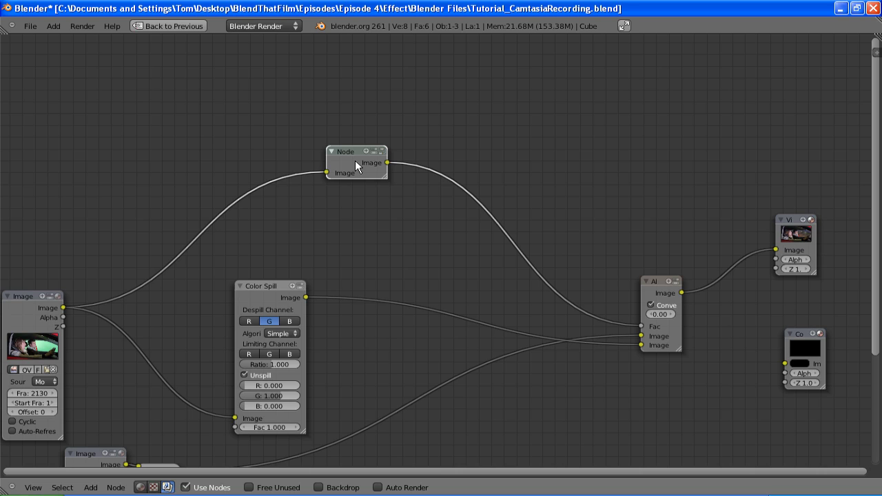
key(Tab)
click(146, 60)
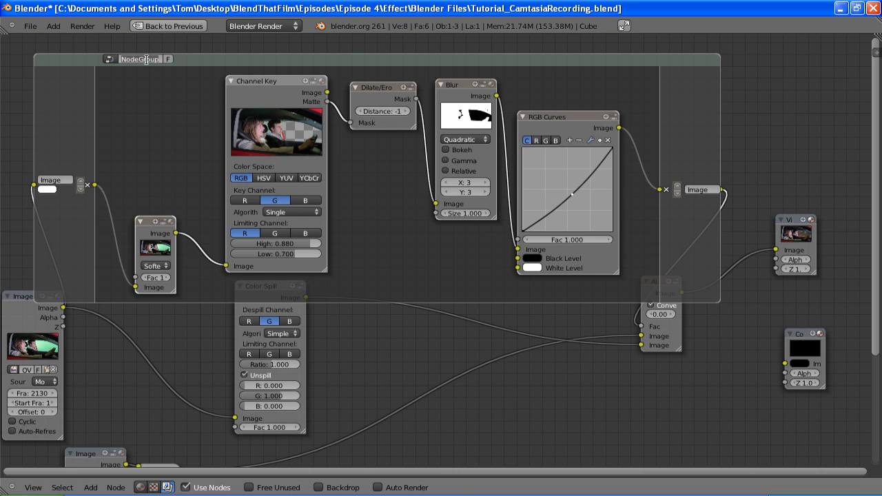
text(Keying)
key(Tab)
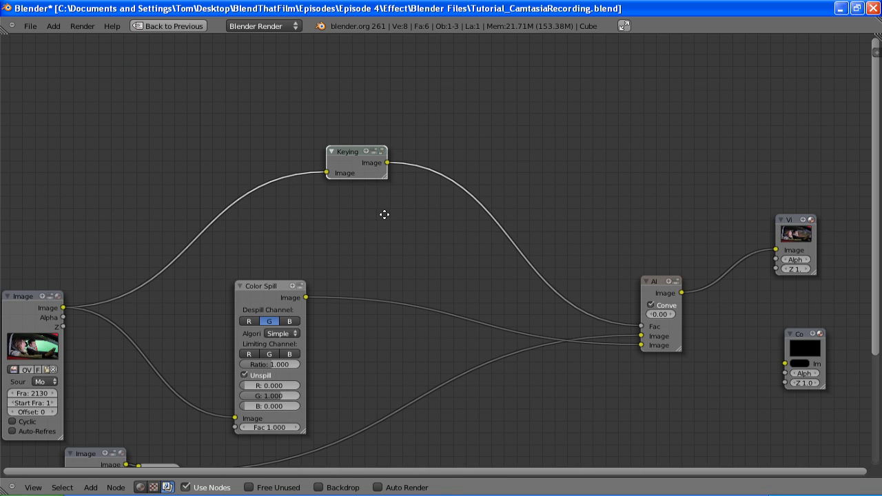
scroll(503, 126, down, 3)
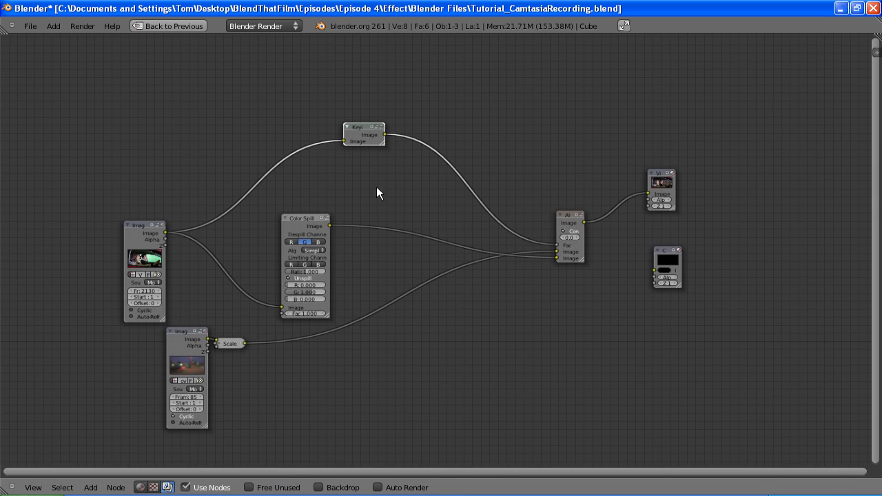